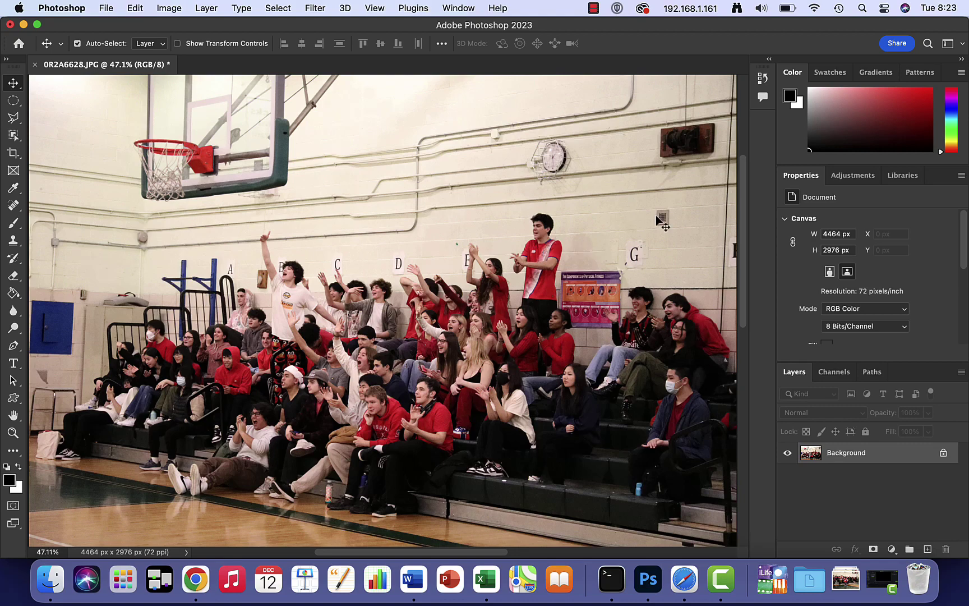
Duplicate the background photo layer twice, stacking two full-colour copies above it
{"action": "key", "text": "super+equal"}
{"action": "key", "text": "super+equal"}
{"action": "key", "text": "super+equal"}
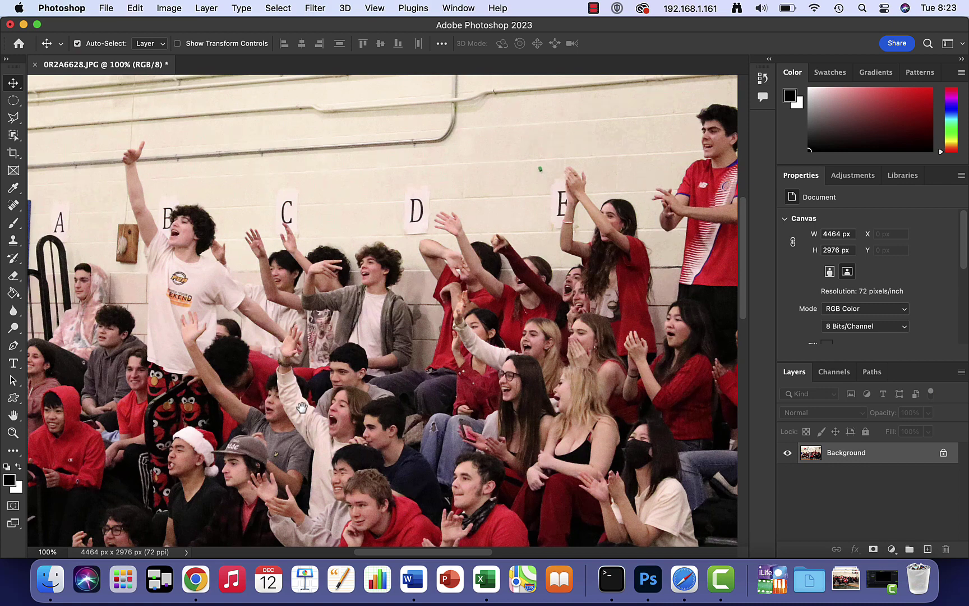
{"action": "left_click_drag", "start_coordinate": [302, 408], "coordinate": [508, 253]}
{"action": "left_click_drag", "start_coordinate": [425, 334], "coordinate": [251, 361]}
{"action": "scroll", "coordinate": [199, 324], "scroll_direction": "up", "scroll_amount": 5}
{"action": "scroll", "coordinate": [199, 324], "scroll_direction": "right", "scroll_amount": 4}
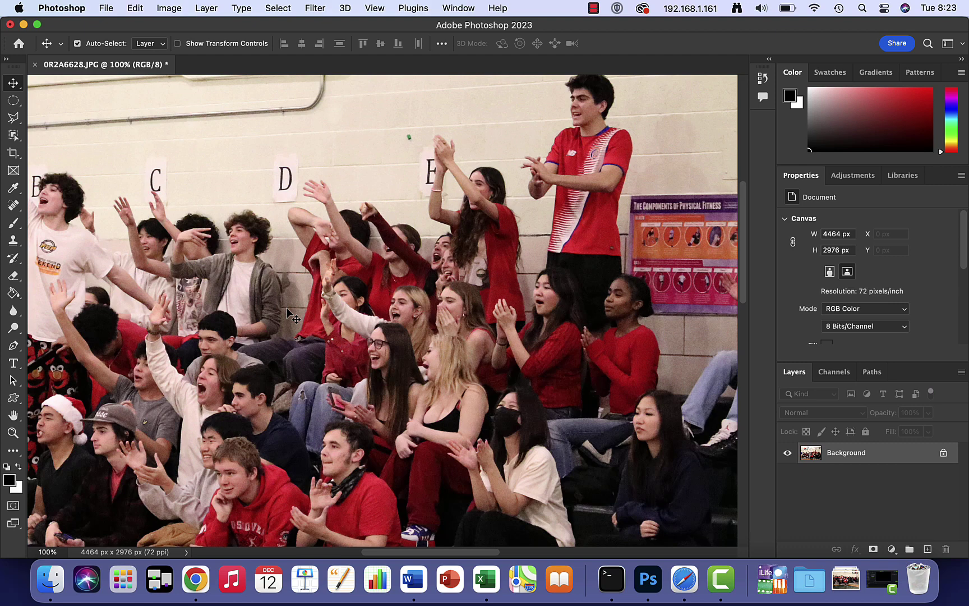
{"action": "key", "text": "super+j"}
{"action": "key", "text": "super+j"}
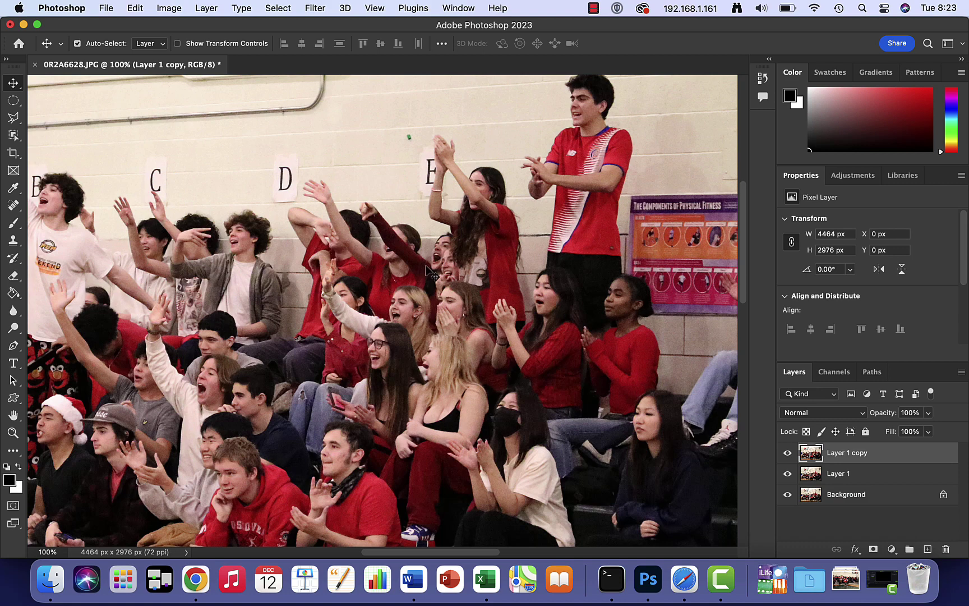
Start a Color Range selection by sampled colors and test samples on the standing student's shorts, the purple poster and his red jersey
{"action": "left_click", "coordinate": [275, 9]}
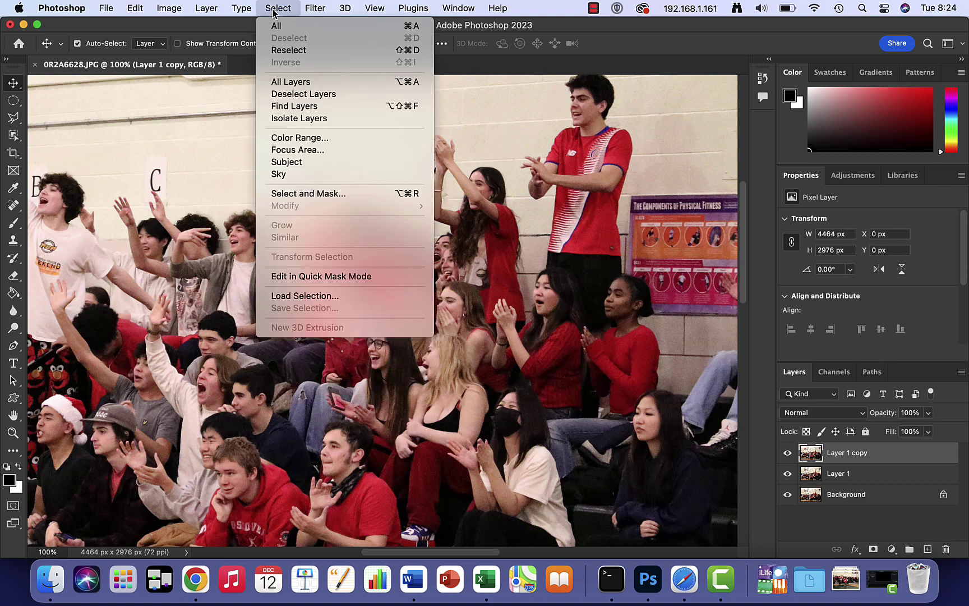
{"action": "left_click", "coordinate": [343, 138]}
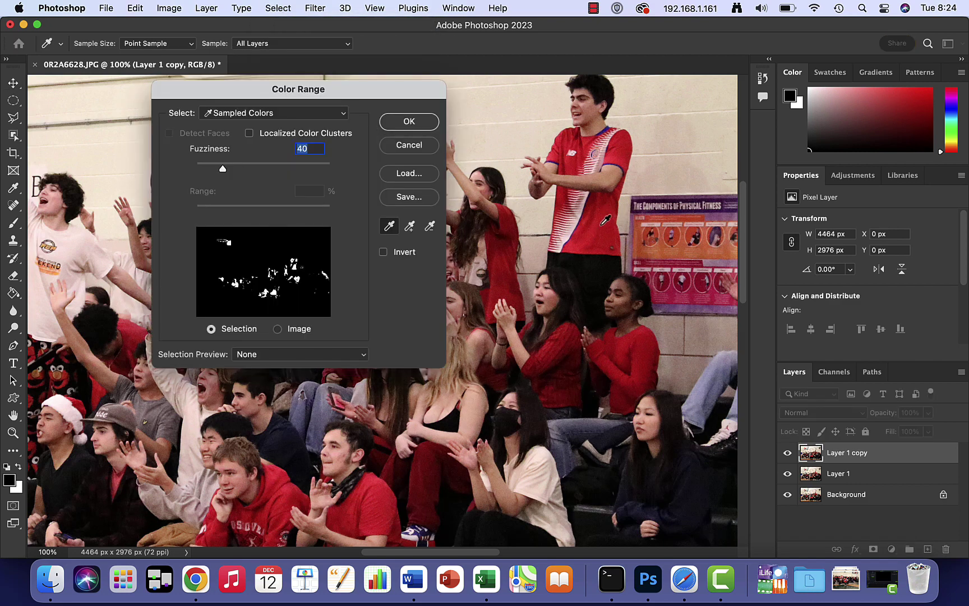
{"action": "left_click", "coordinate": [591, 265]}
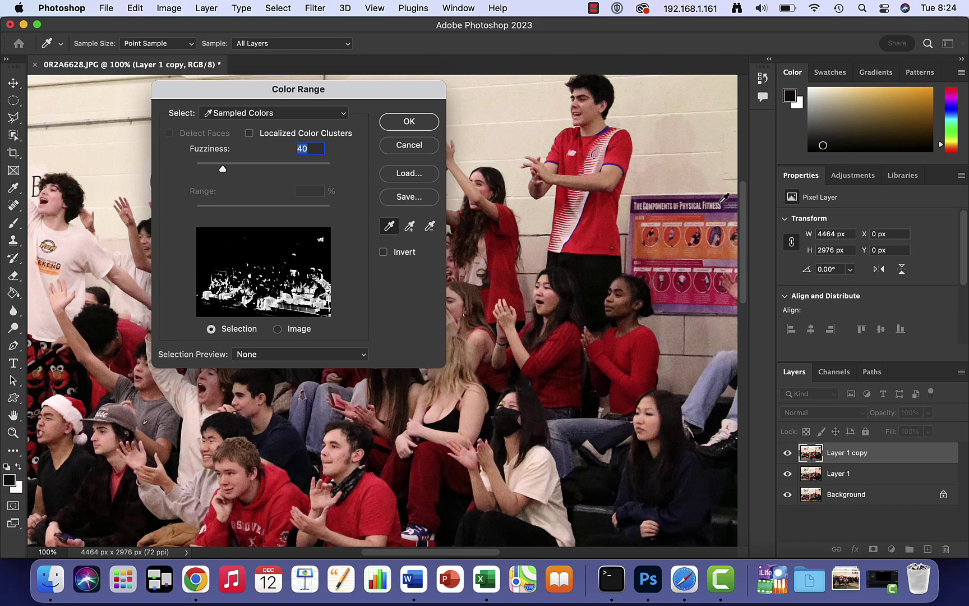
{"action": "left_click", "coordinate": [721, 200]}
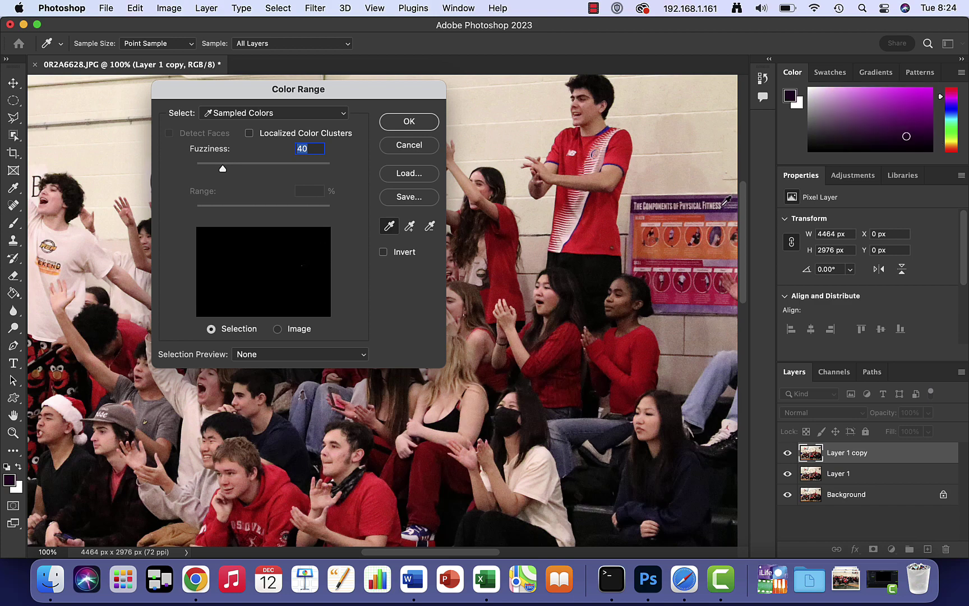
{"action": "left_click", "coordinate": [722, 210]}
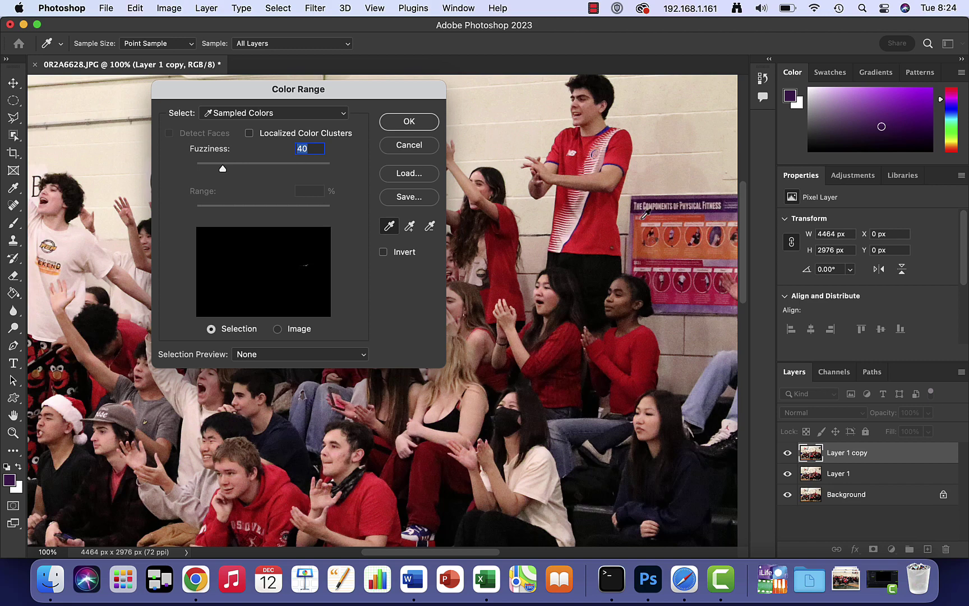
{"action": "left_click", "coordinate": [594, 229]}
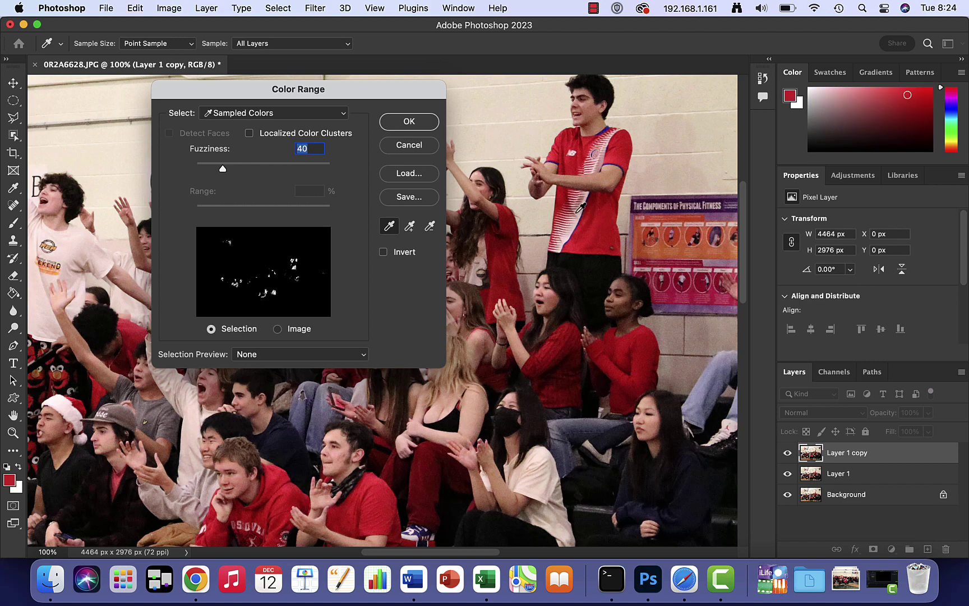
Try Color Range samples from different reds on the standing student's jersey and the seated student's red sweater
{"action": "left_click", "coordinate": [600, 217]}
{"action": "mouse_move", "coordinate": [597, 217]}
{"action": "left_mouse_down"}
{"action": "mouse_move", "coordinate": [596, 237]}
{"action": "mouse_move", "coordinate": [590, 195]}
{"action": "left_mouse_up"}
{"action": "left_click", "coordinate": [603, 203]}
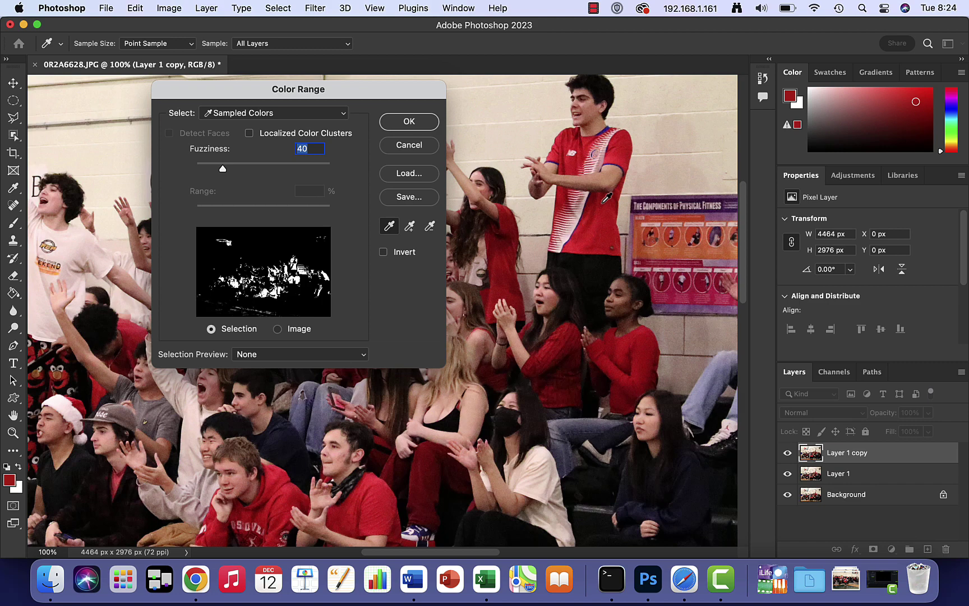
{"action": "left_click", "coordinate": [605, 219]}
{"action": "left_click", "coordinate": [609, 212]}
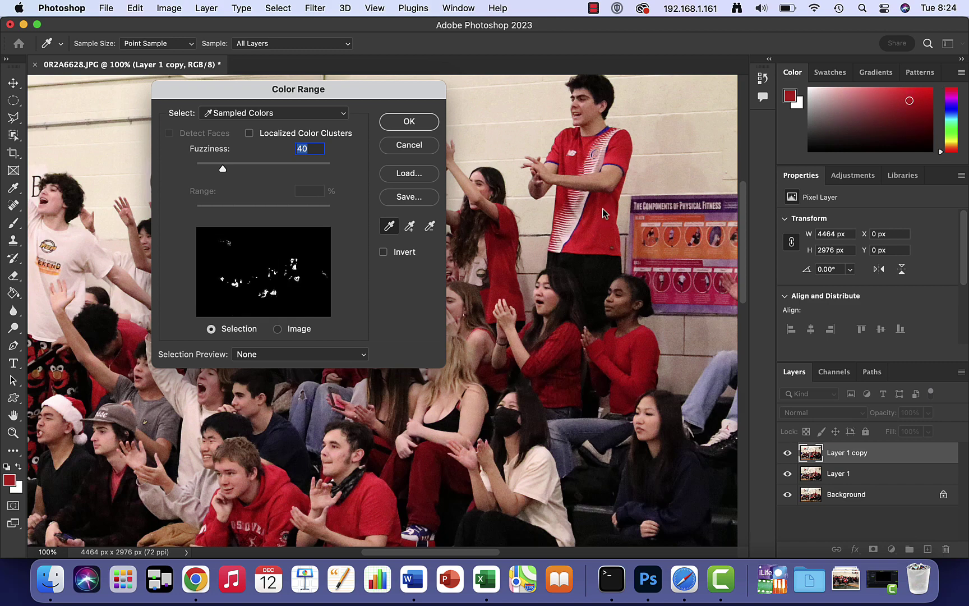
{"action": "left_click", "coordinate": [592, 235]}
{"action": "left_click", "coordinate": [645, 355]}
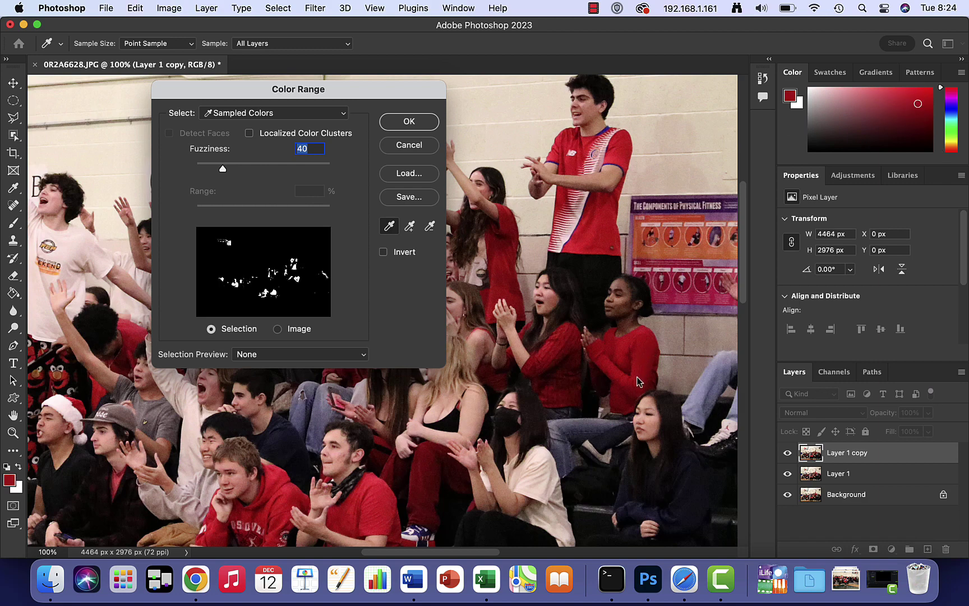
{"action": "left_click", "coordinate": [640, 367]}
Sample the red of the front-row hoodie and the basketball hoop at fuzziness 40, and apply the Color Range selection
{"action": "left_click_drag", "start_coordinate": [333, 441], "coordinate": [611, 236]}
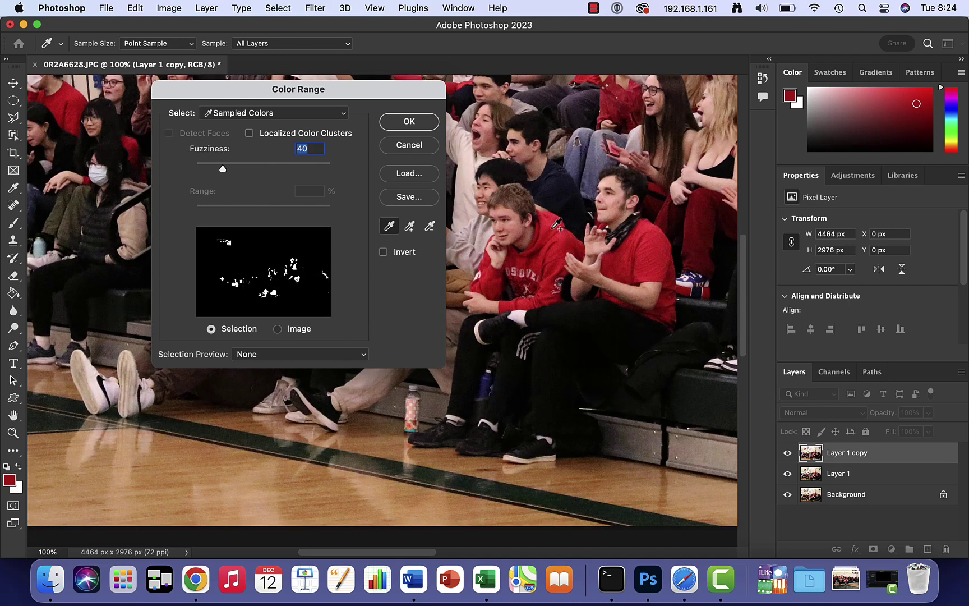
{"action": "left_click_drag", "start_coordinate": [550, 230], "coordinate": [556, 263]}
{"action": "left_click_drag", "start_coordinate": [229, 419], "coordinate": [662, 437]}
{"action": "left_click_drag", "start_coordinate": [477, 282], "coordinate": [460, 426]}
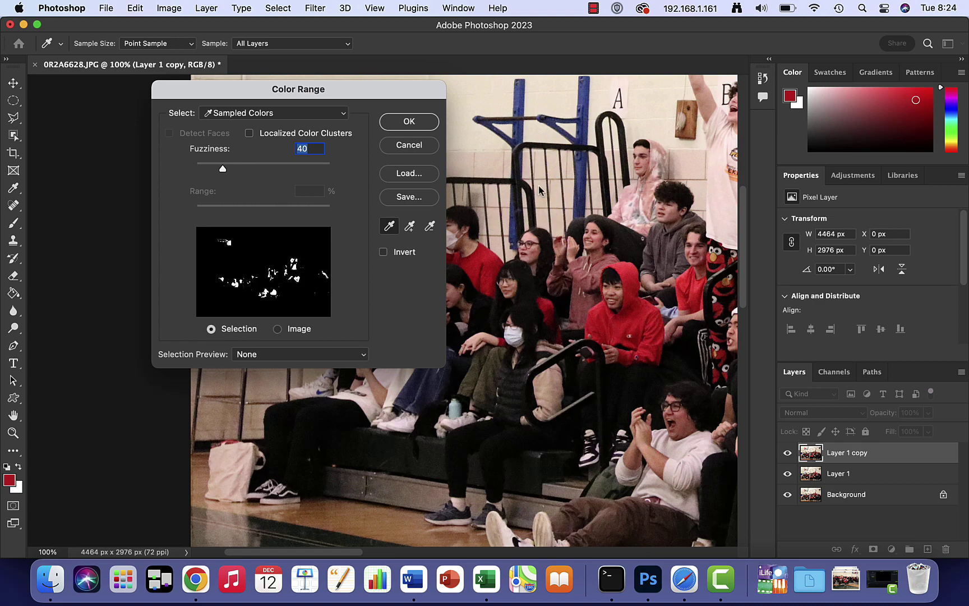
{"action": "scroll", "coordinate": [539, 189], "scroll_direction": "up", "scroll_amount": 15}
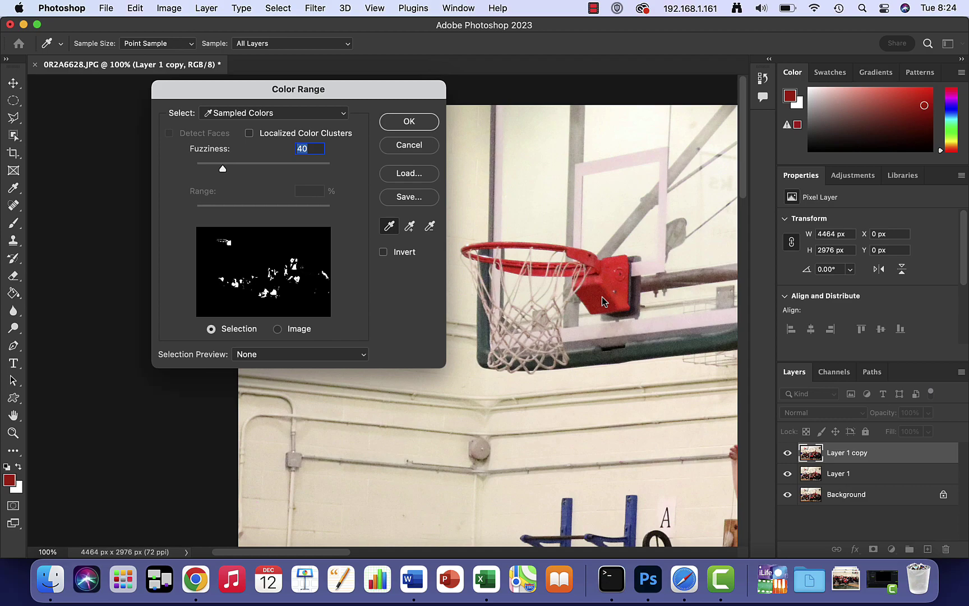
{"action": "left_click", "coordinate": [408, 122]}
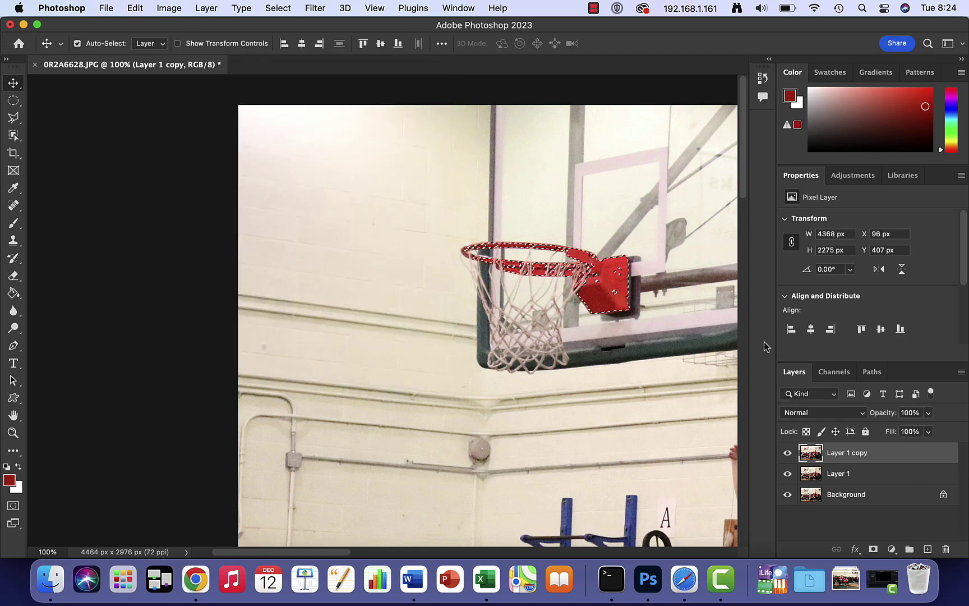
Mask the Layer 1 copy with the red selection and hide Layer 1 and Background to inspect the isolated reds
{"action": "scroll", "coordinate": [493, 338], "scroll_direction": "down", "scroll_amount": 10}
{"action": "scroll", "coordinate": [493, 338], "scroll_direction": "right", "scroll_amount": 20}
{"action": "scroll", "coordinate": [493, 338], "scroll_direction": "down", "scroll_amount": 5}
{"action": "scroll", "coordinate": [492, 337], "scroll_direction": "right", "scroll_amount": 8}
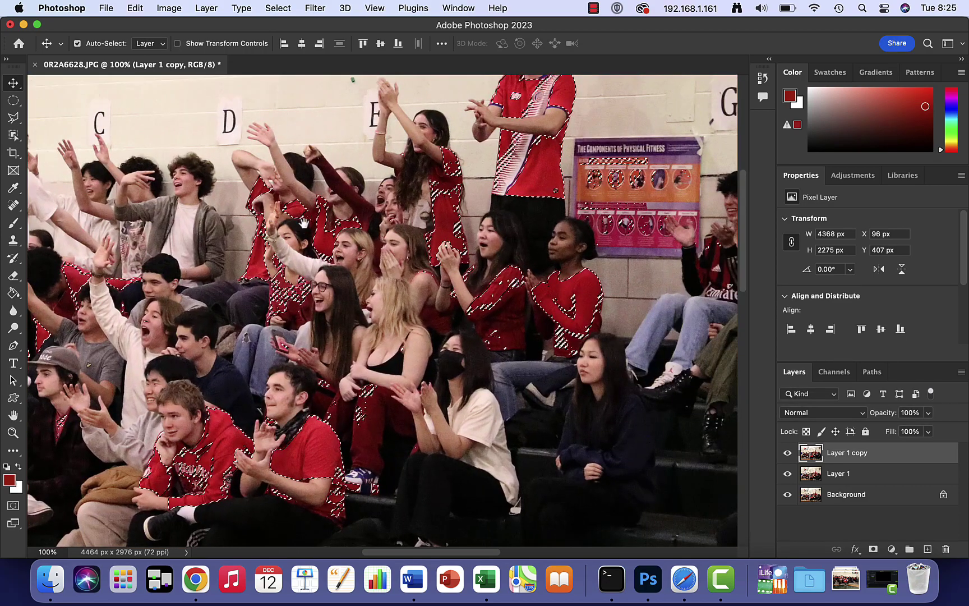
{"action": "left_click", "coordinate": [874, 549]}
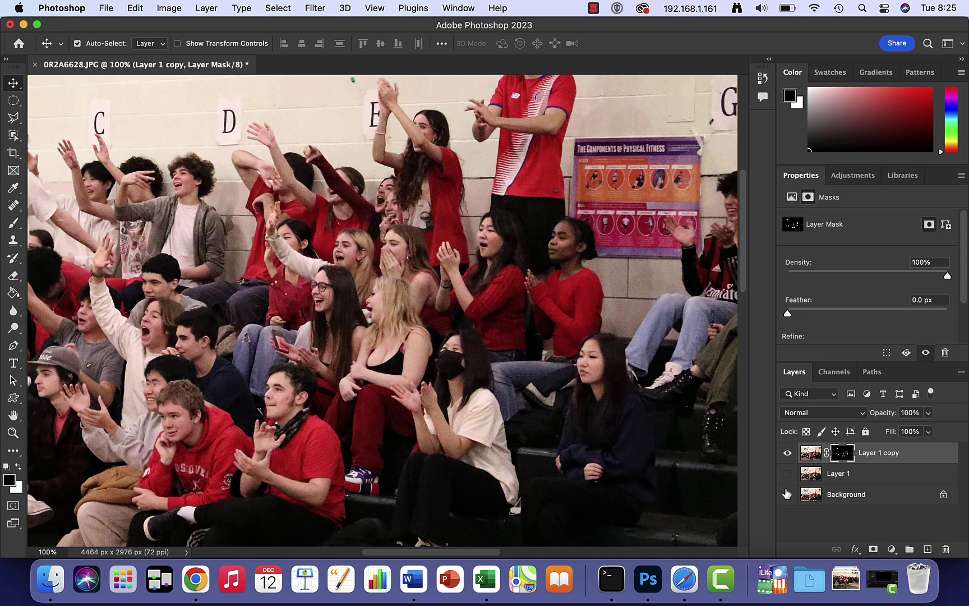
{"action": "left_click", "coordinate": [787, 495]}
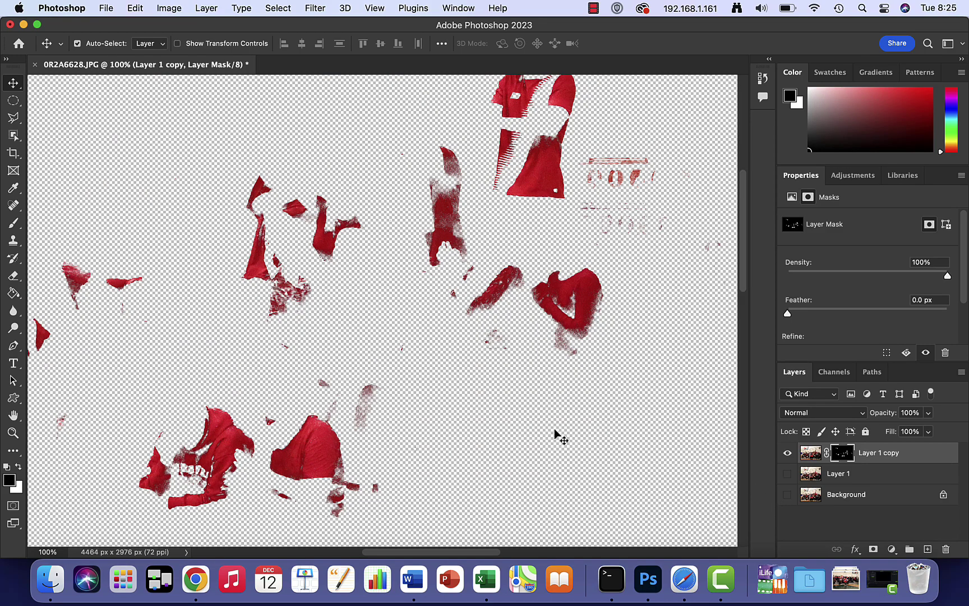
{"action": "scroll", "coordinate": [558, 434], "scroll_direction": "left", "scroll_amount": 10}
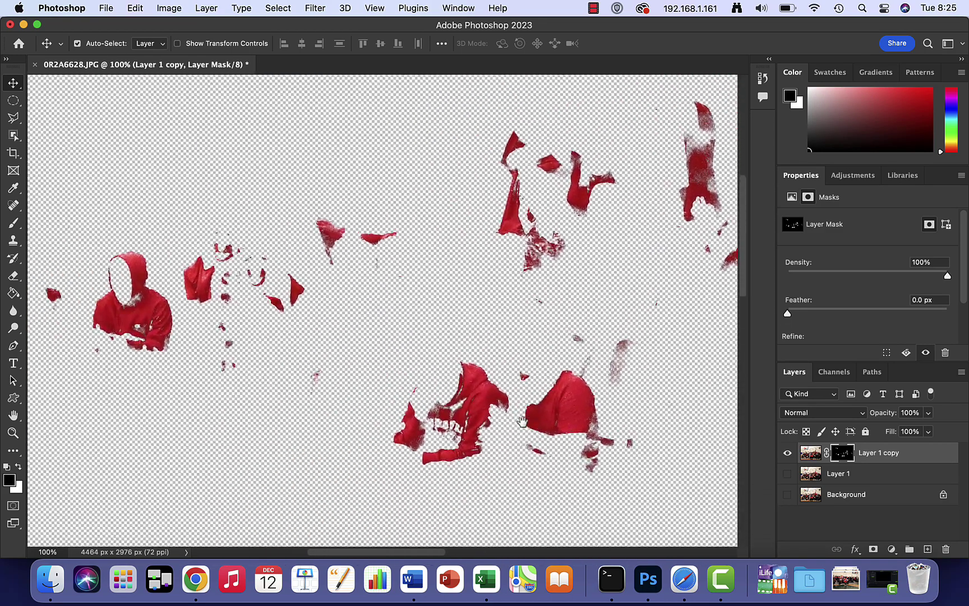
{"action": "scroll", "coordinate": [522, 421], "scroll_direction": "left", "scroll_amount": 10}
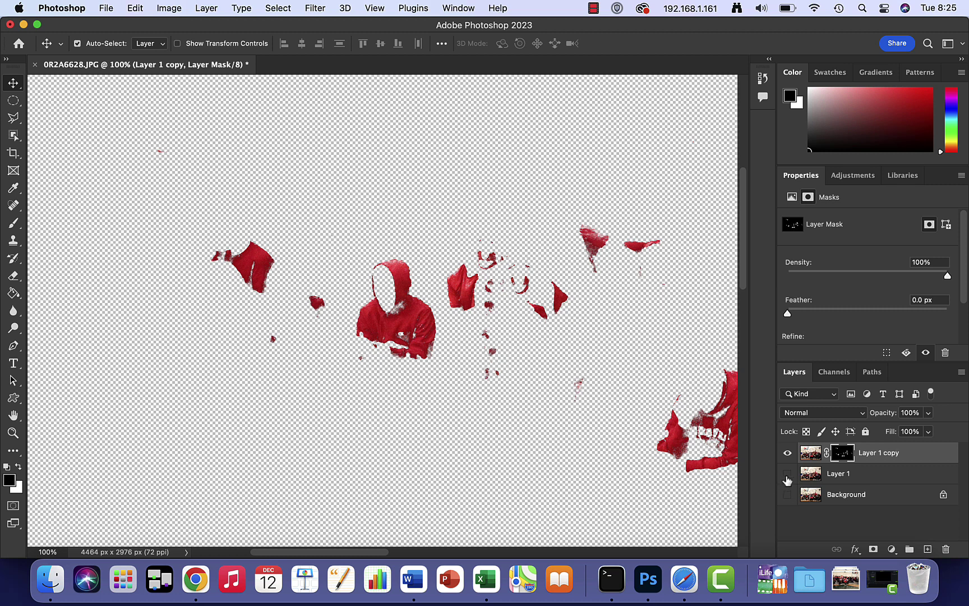
Show Layer 1 again and desaturate it to black and white beneath the masked red areas
{"action": "left_click", "coordinate": [787, 475]}
{"action": "scroll", "coordinate": [712, 460], "scroll_direction": "right", "scroll_amount": 3}
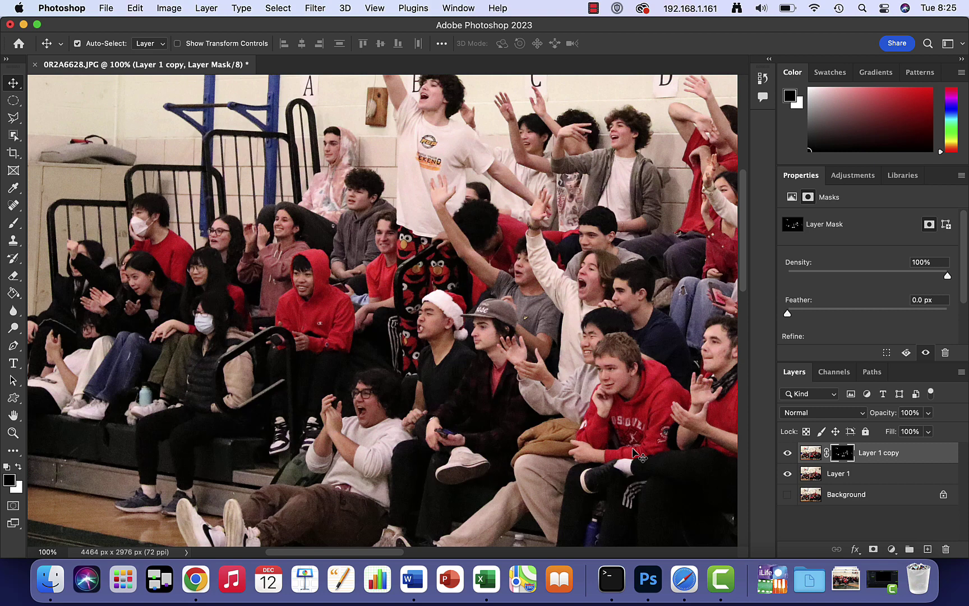
{"action": "left_click", "coordinate": [807, 476]}
{"action": "key", "text": "super+shift+u"}
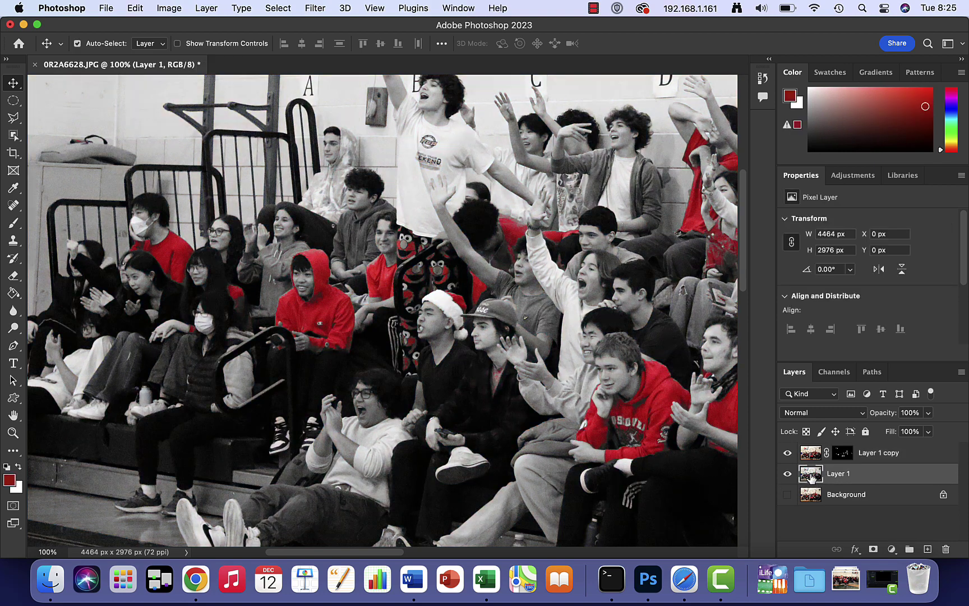
Increase Layer 1's contrast with Levels, using black input 11 and white input 235, and adjust the midtones
{"action": "key", "text": "super+l"}
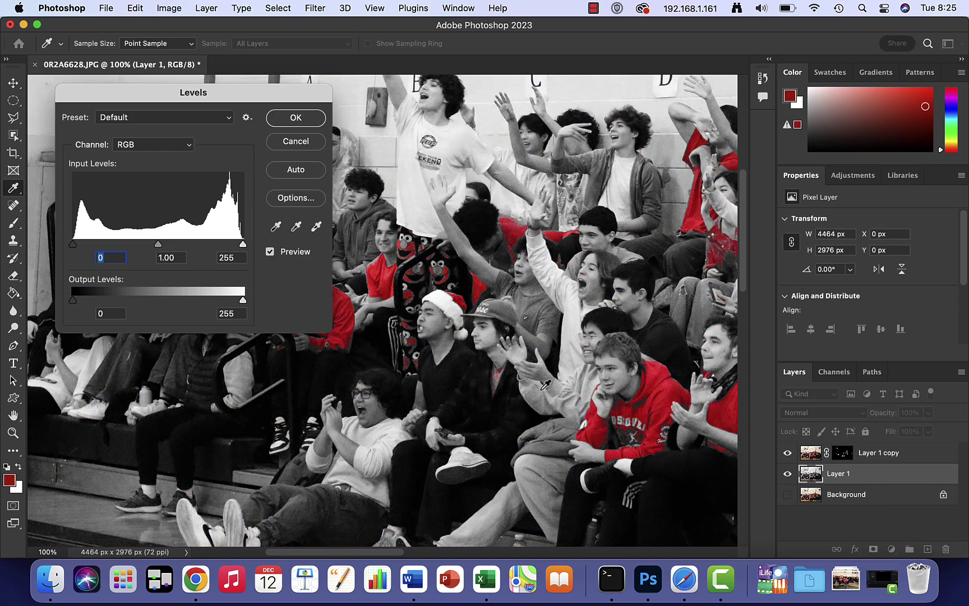
{"action": "left_click_drag", "start_coordinate": [243, 249], "coordinate": [229, 249]}
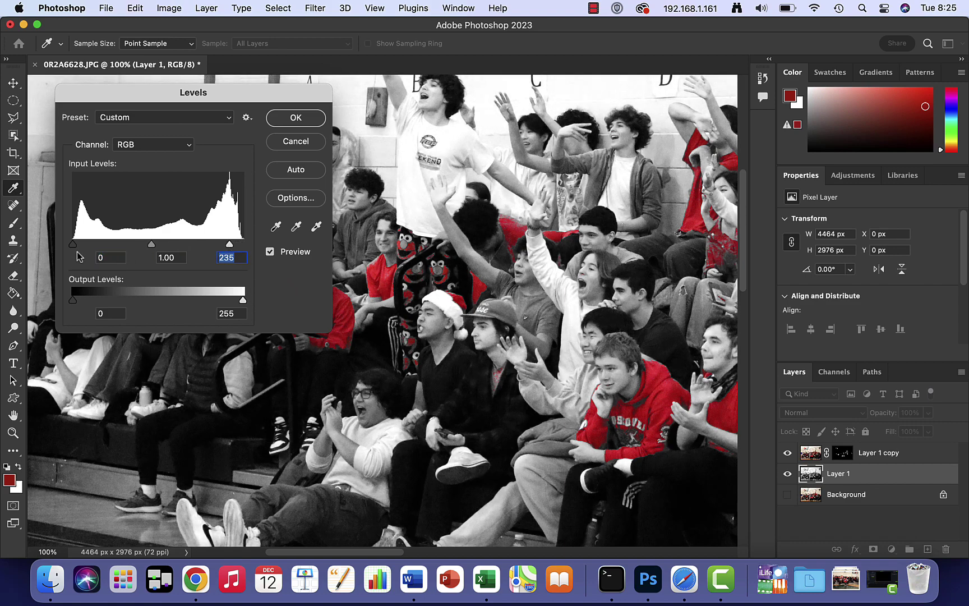
{"action": "left_click_drag", "start_coordinate": [76, 247], "coordinate": [81, 248]}
{"action": "left_click_drag", "start_coordinate": [153, 252], "coordinate": [136, 258]}
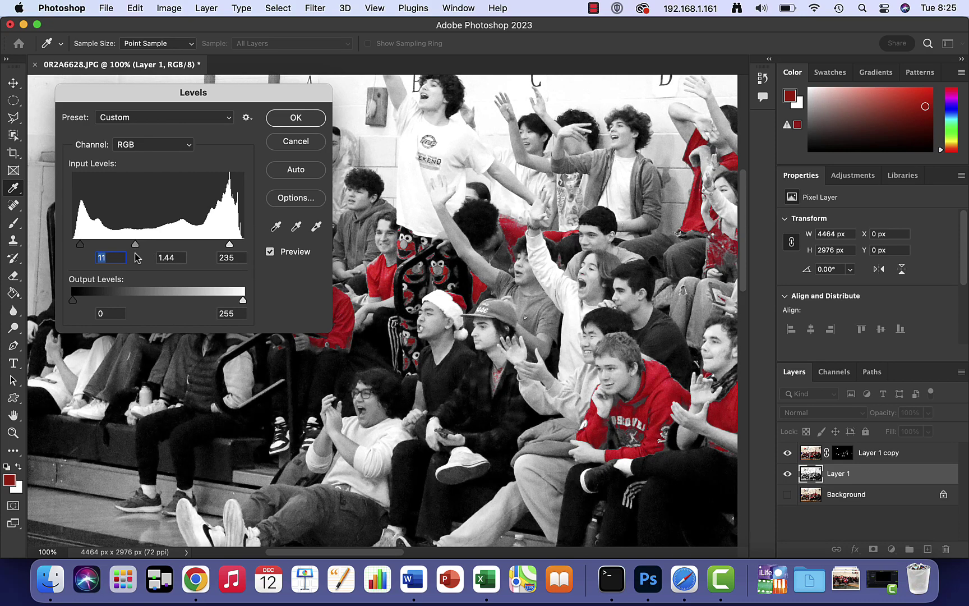
{"action": "left_click", "coordinate": [160, 255]}
{"action": "left_click", "coordinate": [285, 121]}
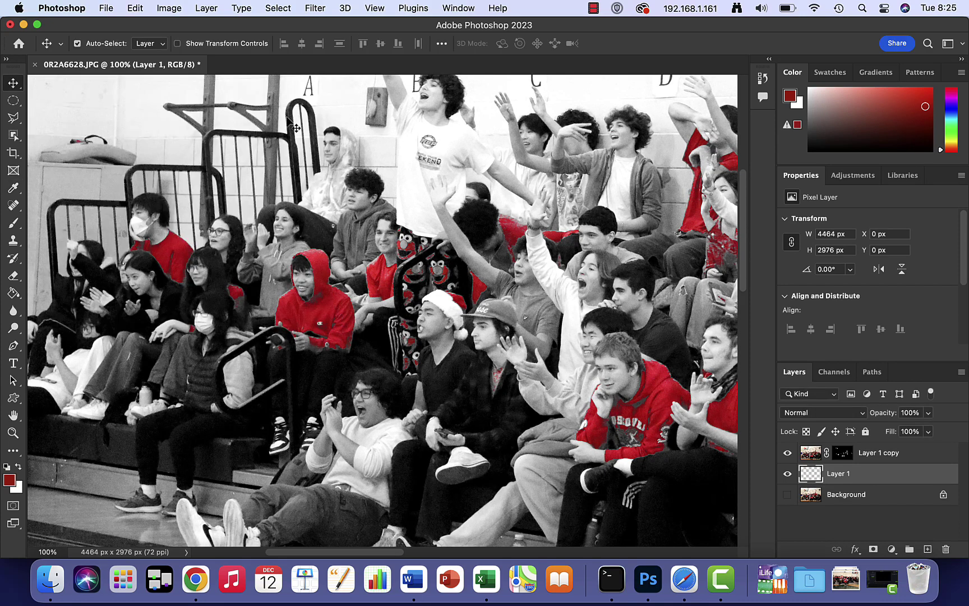
Target the Layer 1 copy's mask and ready the Brush with white foreground, close to the two clapping students in red sweaters
{"action": "left_click_drag", "start_coordinate": [462, 263], "coordinate": [298, 316]}
{"action": "scroll", "coordinate": [297, 315], "scroll_direction": "right", "scroll_amount": 6}
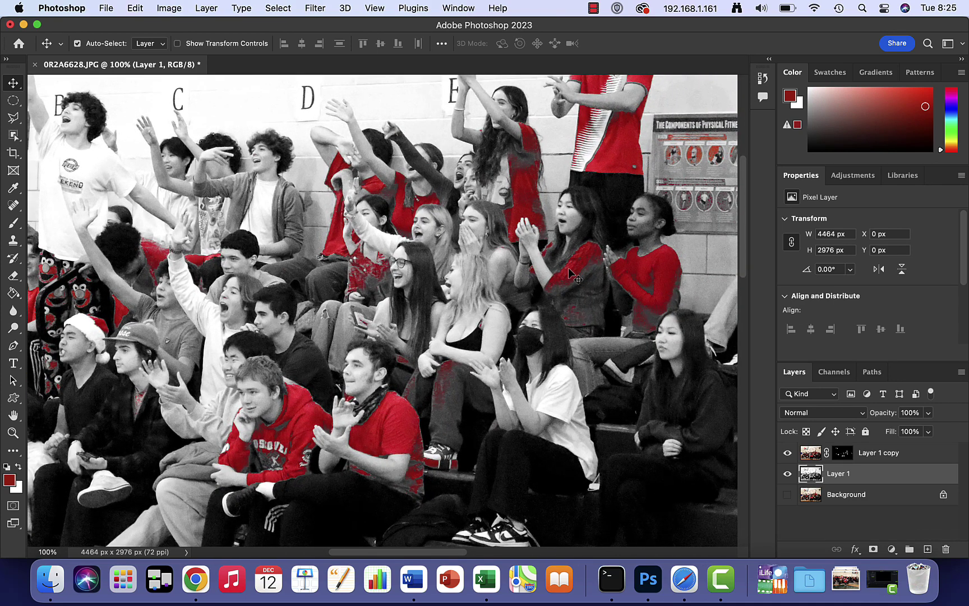
{"action": "key", "text": "super+plus"}
{"action": "key", "text": "super+plus"}
{"action": "left_click_drag", "start_coordinate": [590, 285], "coordinate": [256, 300]}
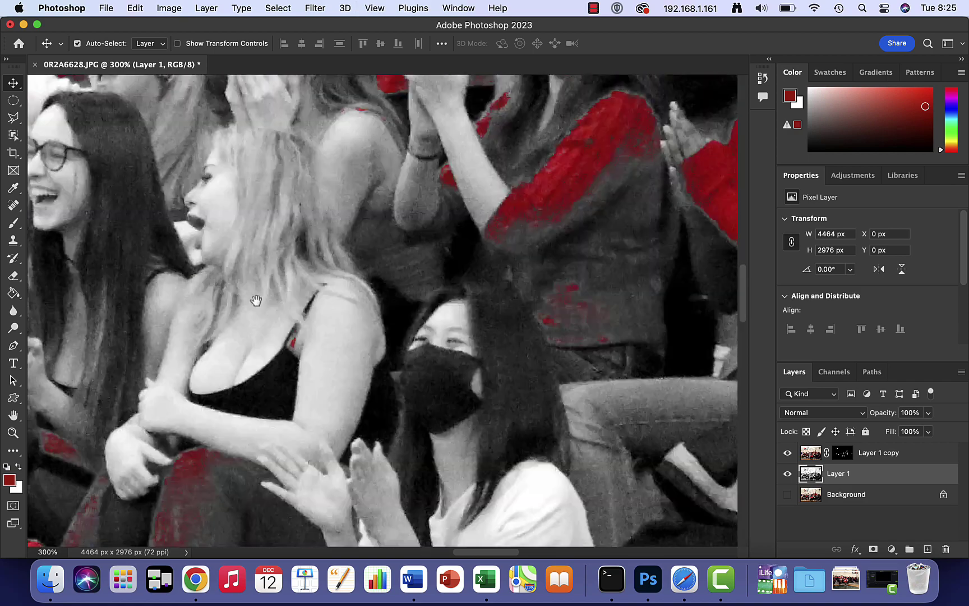
{"action": "left_click_drag", "start_coordinate": [602, 337], "coordinate": [316, 397]}
{"action": "scroll", "coordinate": [315, 396], "scroll_direction": "up", "scroll_amount": 5}
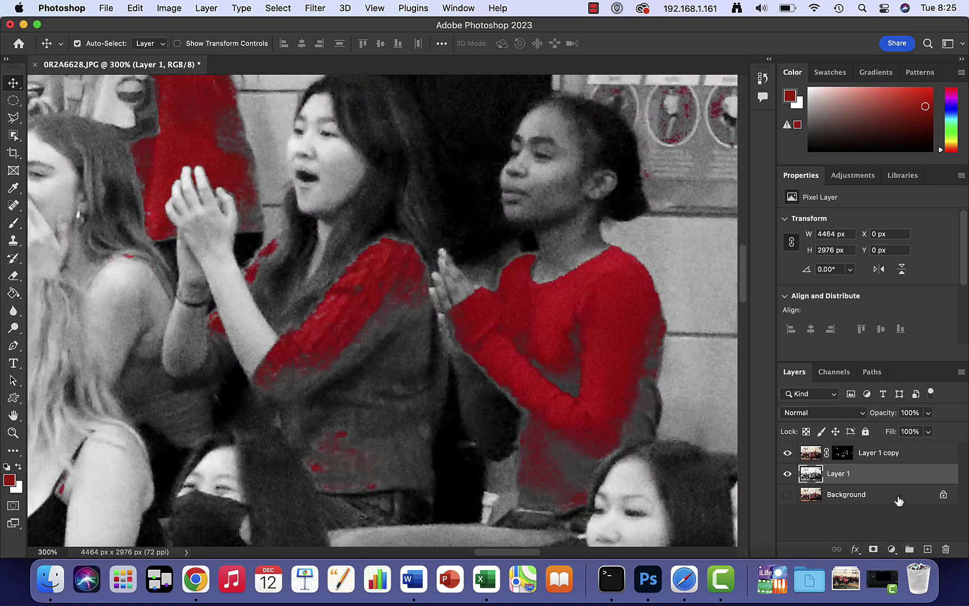
{"action": "left_click", "coordinate": [841, 453]}
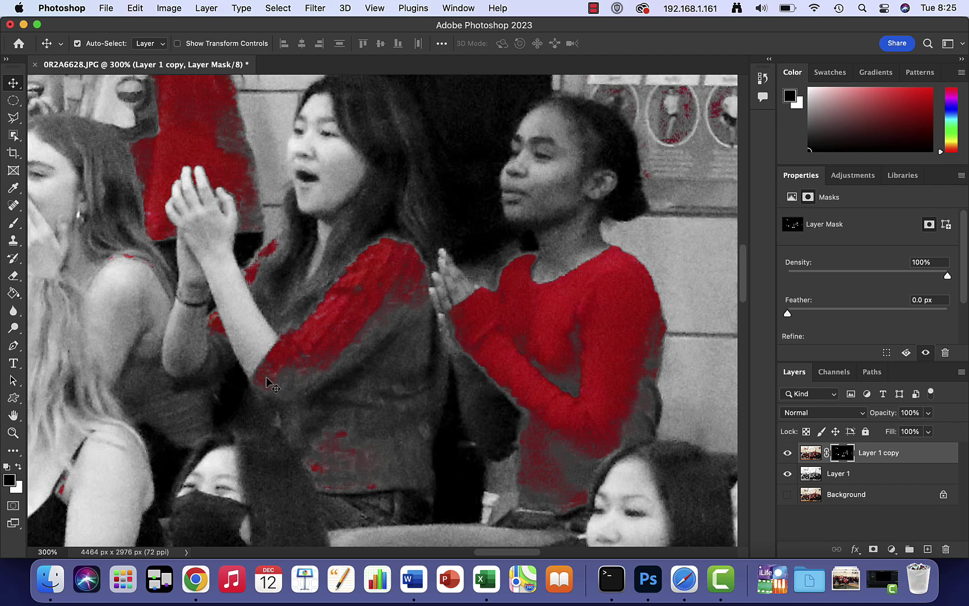
{"action": "key", "text": "x"}
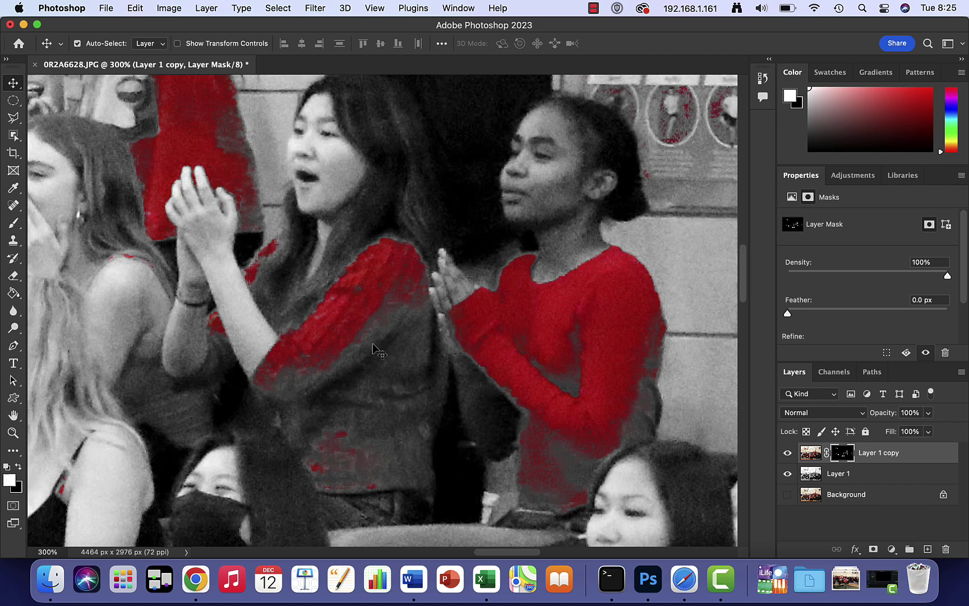
{"action": "key", "text": "b"}
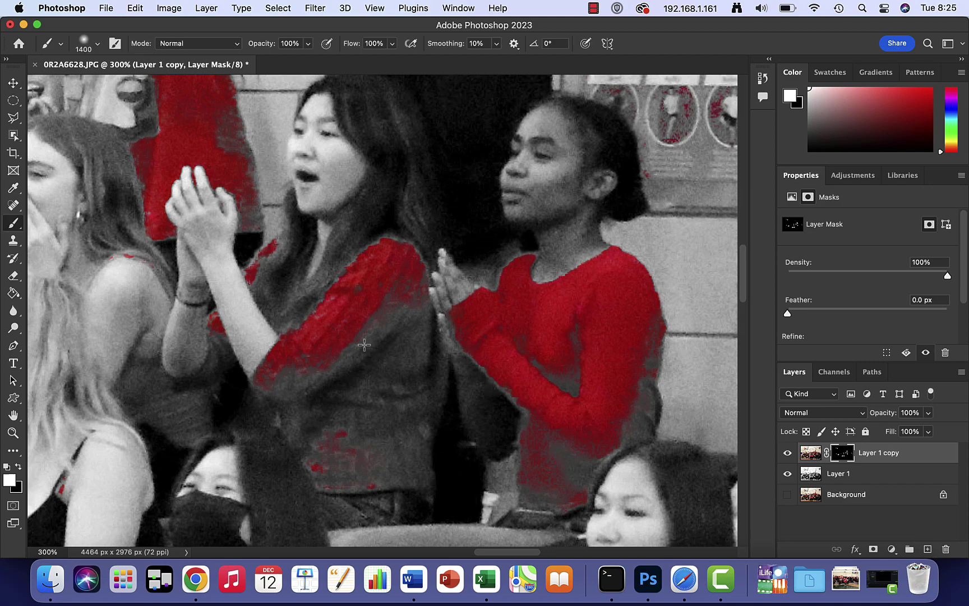
Set the brush to 63 px with a harder edge and paint the mask over the long-haired clapping student's grey sweater areas to restore red
{"action": "right_click", "coordinate": [371, 335]}
{"action": "left_click_drag", "start_coordinate": [471, 349], "coordinate": [457, 348]}
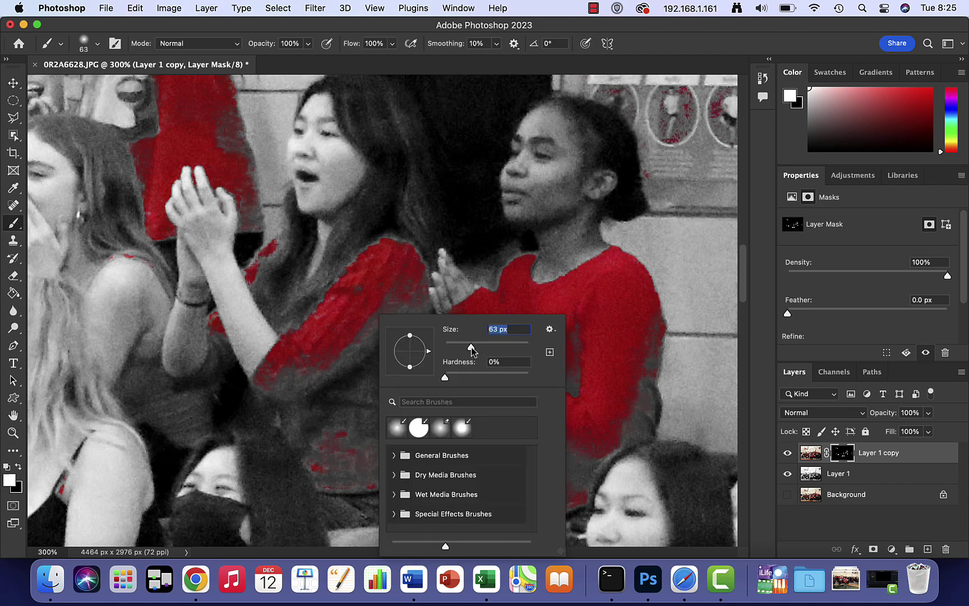
{"action": "left_click_drag", "start_coordinate": [453, 381], "coordinate": [520, 382]}
{"action": "mouse_move", "coordinate": [371, 315]}
{"action": "left_mouse_down"}
{"action": "mouse_move", "coordinate": [380, 370]}
{"action": "mouse_move", "coordinate": [399, 318]}
{"action": "mouse_move", "coordinate": [412, 355]}
{"action": "mouse_move", "coordinate": [402, 461]}
{"action": "mouse_move", "coordinate": [328, 446]}
{"action": "mouse_move", "coordinate": [323, 405]}
{"action": "mouse_move", "coordinate": [292, 373]}
{"action": "mouse_move", "coordinate": [293, 388]}
{"action": "mouse_move", "coordinate": [310, 408]}
{"action": "mouse_move", "coordinate": [344, 402]}
{"action": "mouse_move", "coordinate": [345, 355]}
{"action": "mouse_move", "coordinate": [371, 326]}
{"action": "mouse_move", "coordinate": [389, 265]}
{"action": "mouse_move", "coordinate": [364, 286]}
{"action": "left_mouse_up"}
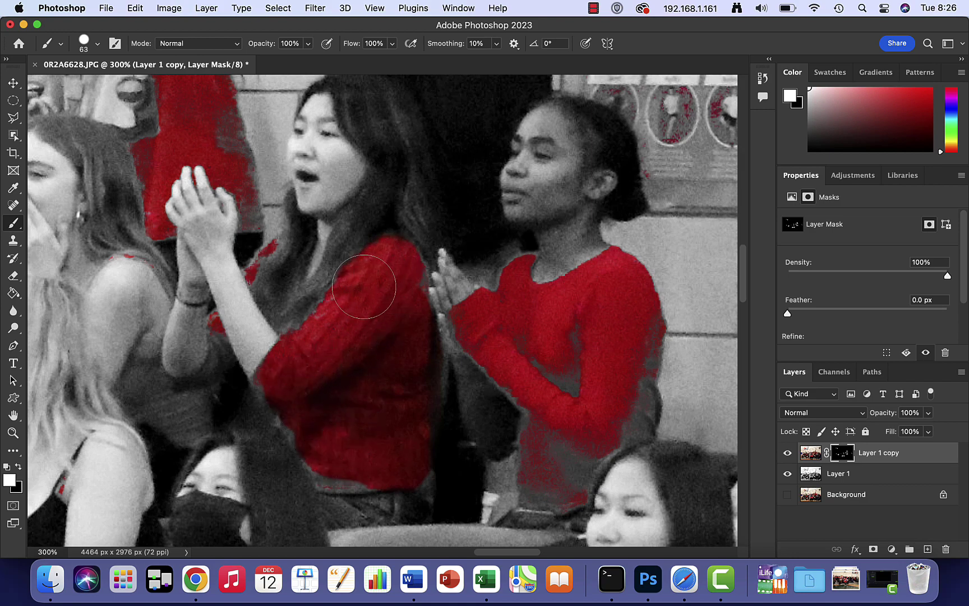
Paint the mask over the tied-hair clapping student's sweater to restore its red, then mask out the overspill on the wall behind
{"action": "mouse_move", "coordinate": [541, 368]}
{"action": "left_mouse_down"}
{"action": "mouse_move", "coordinate": [482, 382]}
{"action": "mouse_move", "coordinate": [492, 413]}
{"action": "mouse_move", "coordinate": [544, 432]}
{"action": "mouse_move", "coordinate": [553, 488]}
{"action": "mouse_move", "coordinate": [595, 418]}
{"action": "mouse_move", "coordinate": [622, 414]}
{"action": "mouse_move", "coordinate": [633, 394]}
{"action": "mouse_move", "coordinate": [639, 331]}
{"action": "mouse_move", "coordinate": [627, 305]}
{"action": "mouse_move", "coordinate": [585, 344]}
{"action": "mouse_move", "coordinate": [568, 436]}
{"action": "mouse_move", "coordinate": [593, 438]}
{"action": "mouse_move", "coordinate": [567, 482]}
{"action": "mouse_move", "coordinate": [610, 406]}
{"action": "mouse_move", "coordinate": [593, 379]}
{"action": "mouse_move", "coordinate": [538, 344]}
{"action": "left_mouse_up"}
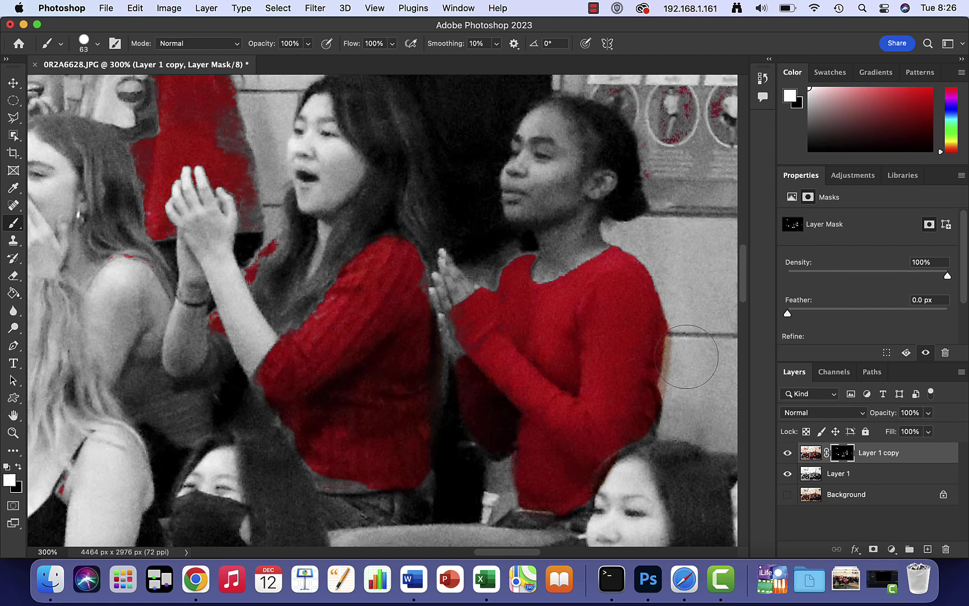
{"action": "key", "text": "x"}
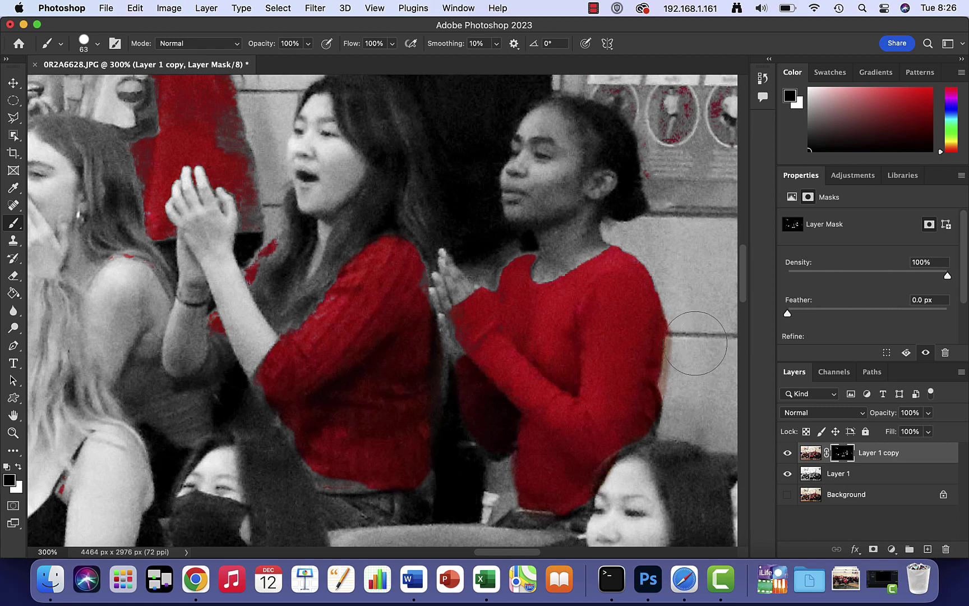
{"action": "left_click_drag", "start_coordinate": [696, 343], "coordinate": [698, 330]}
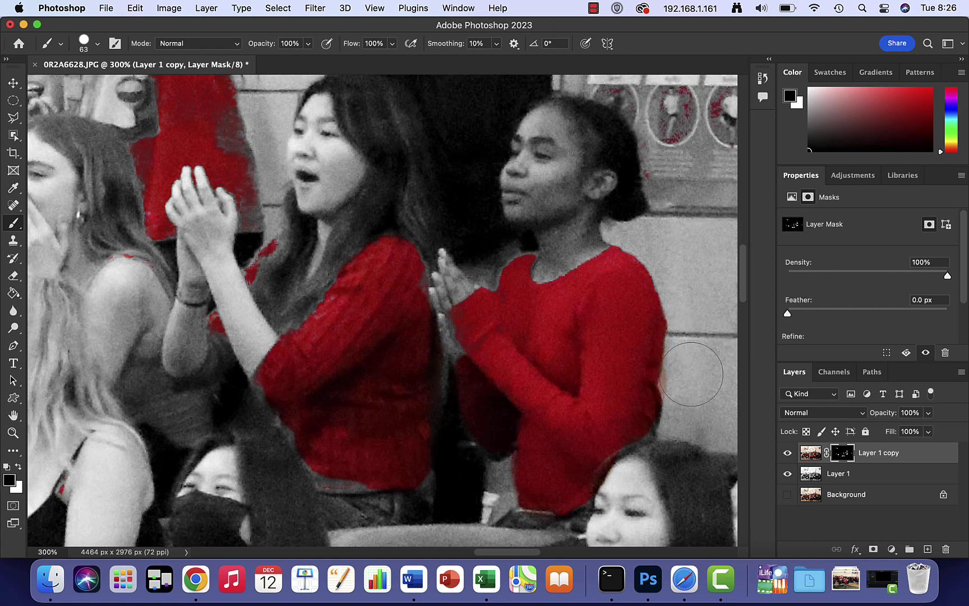
{"action": "key", "text": "x"}
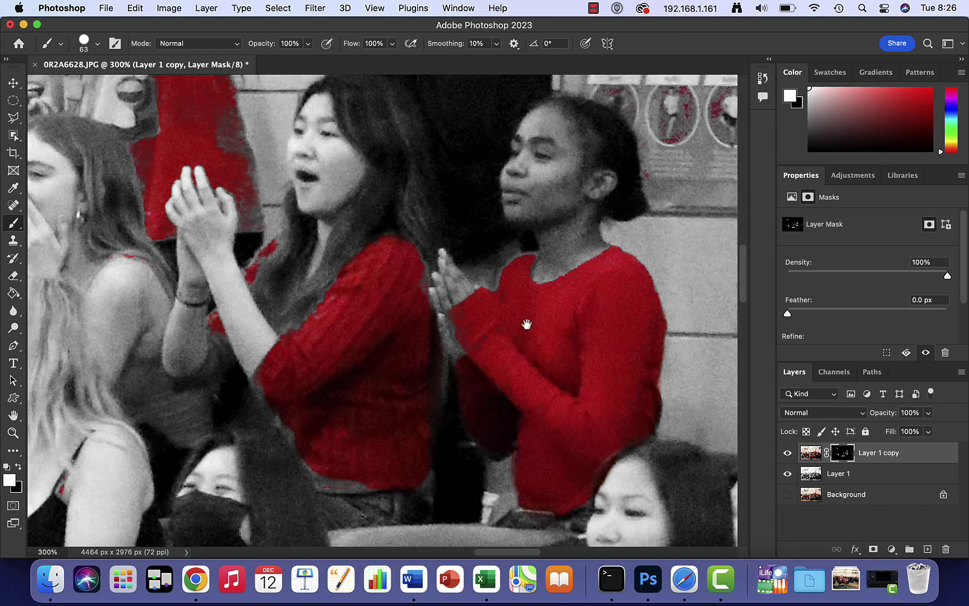
Paint the mask over the grey patches on the standing student's striped jersey to bring back the red
{"action": "left_click_drag", "start_coordinate": [528, 324], "coordinate": [565, 393]}
{"action": "scroll", "coordinate": [553, 387], "scroll_direction": "up", "scroll_amount": 8}
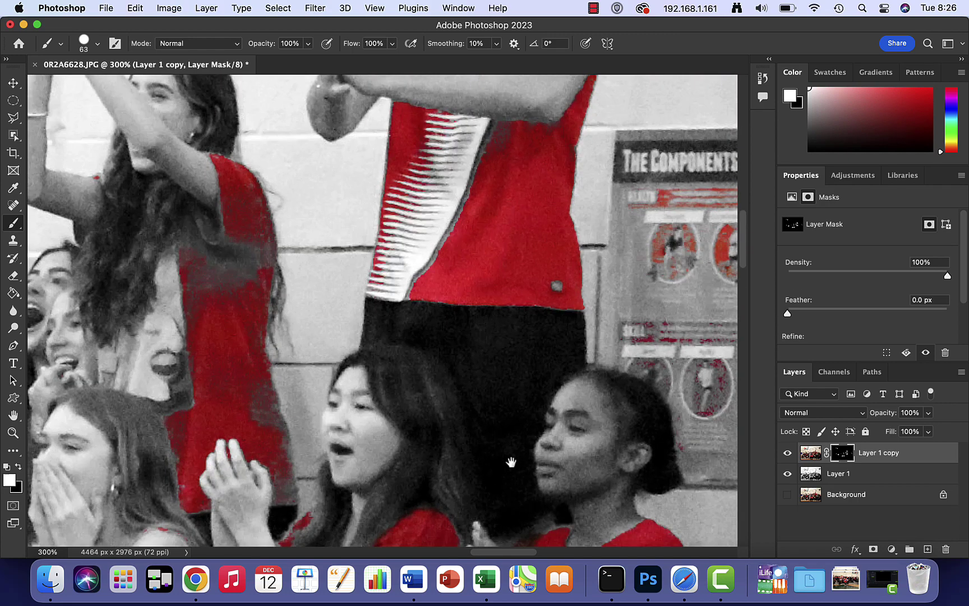
{"action": "mouse_move", "coordinate": [505, 287]}
{"action": "left_mouse_down"}
{"action": "mouse_move", "coordinate": [496, 240]}
{"action": "mouse_move", "coordinate": [505, 217]}
{"action": "mouse_move", "coordinate": [496, 266]}
{"action": "left_mouse_up"}
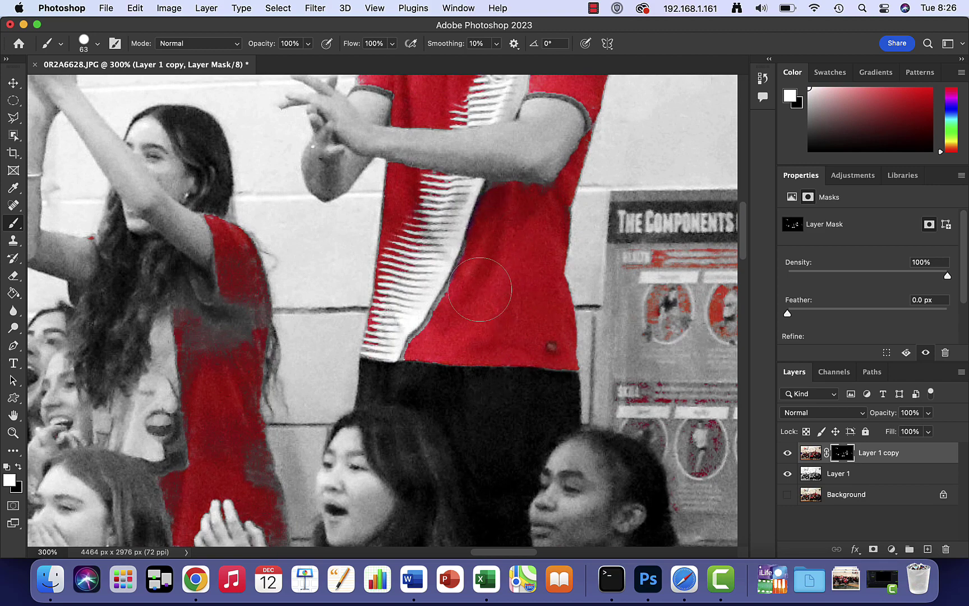
Restore the red in the grey areas of the shirt worn by the long-haired student with raised arms
{"action": "scroll", "coordinate": [471, 314], "scroll_direction": "left", "scroll_amount": 3}
{"action": "mouse_move", "coordinate": [294, 315]}
{"action": "left_mouse_down"}
{"action": "mouse_move", "coordinate": [285, 349]}
{"action": "mouse_move", "coordinate": [264, 329]}
{"action": "mouse_move", "coordinate": [288, 440]}
{"action": "left_mouse_up"}
{"action": "scroll", "coordinate": [393, 393], "scroll_direction": "left", "scroll_amount": 10}
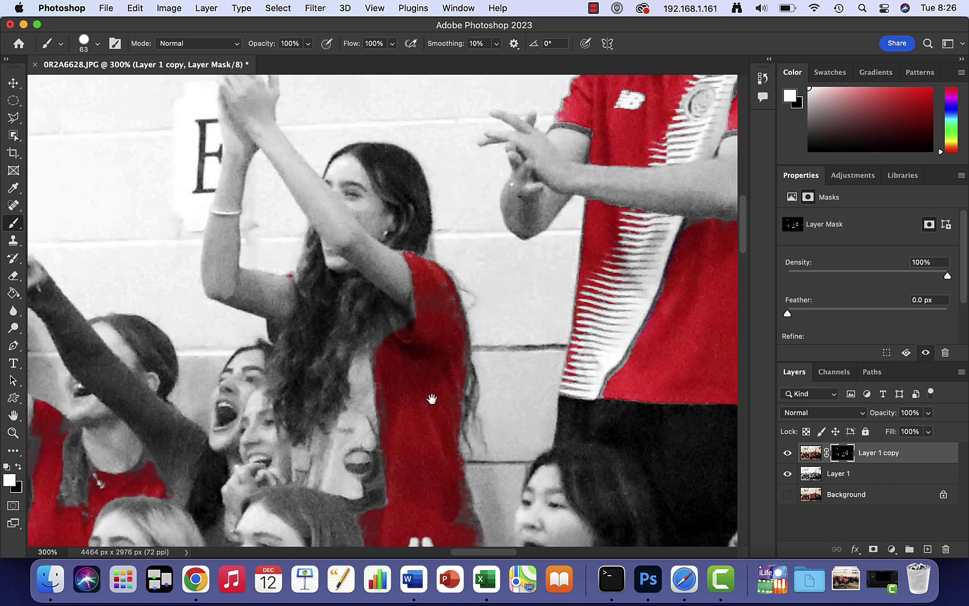
{"action": "scroll", "coordinate": [432, 365], "scroll_direction": "down", "scroll_amount": 5}
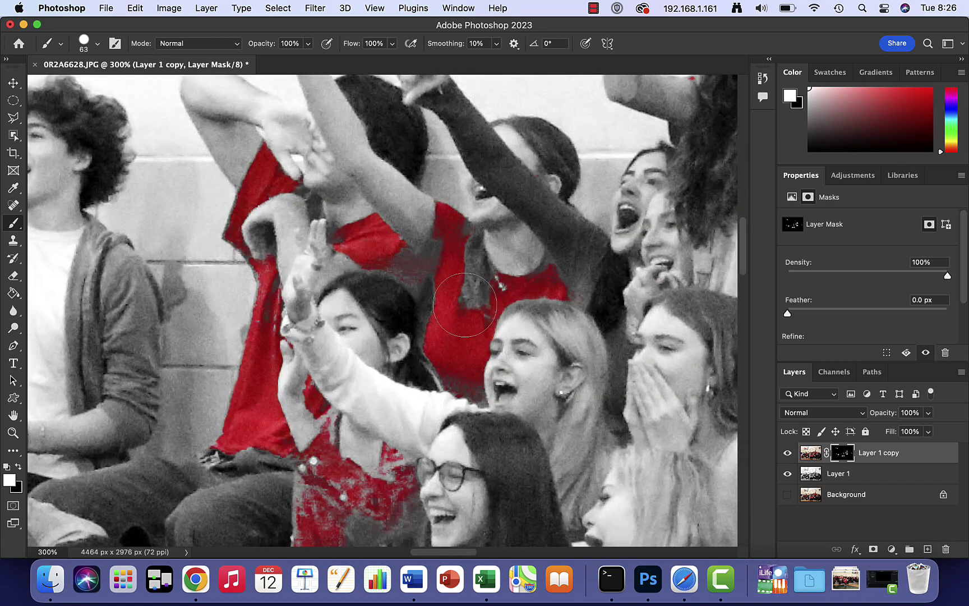
{"action": "left_click_drag", "start_coordinate": [465, 304], "coordinate": [457, 277]}
Restore the red top beside the laughing student with glasses and mask out the colour spilled onto her face
{"action": "left_click_drag", "start_coordinate": [301, 500], "coordinate": [322, 327]}
{"action": "mouse_move", "coordinate": [357, 331]}
{"action": "left_mouse_down"}
{"action": "mouse_move", "coordinate": [373, 348]}
{"action": "mouse_move", "coordinate": [395, 350]}
{"action": "mouse_move", "coordinate": [403, 375]}
{"action": "mouse_move", "coordinate": [409, 341]}
{"action": "mouse_move", "coordinate": [419, 374]}
{"action": "mouse_move", "coordinate": [415, 340]}
{"action": "mouse_move", "coordinate": [483, 314]}
{"action": "mouse_move", "coordinate": [473, 343]}
{"action": "mouse_move", "coordinate": [447, 313]}
{"action": "mouse_move", "coordinate": [501, 318]}
{"action": "left_mouse_up"}
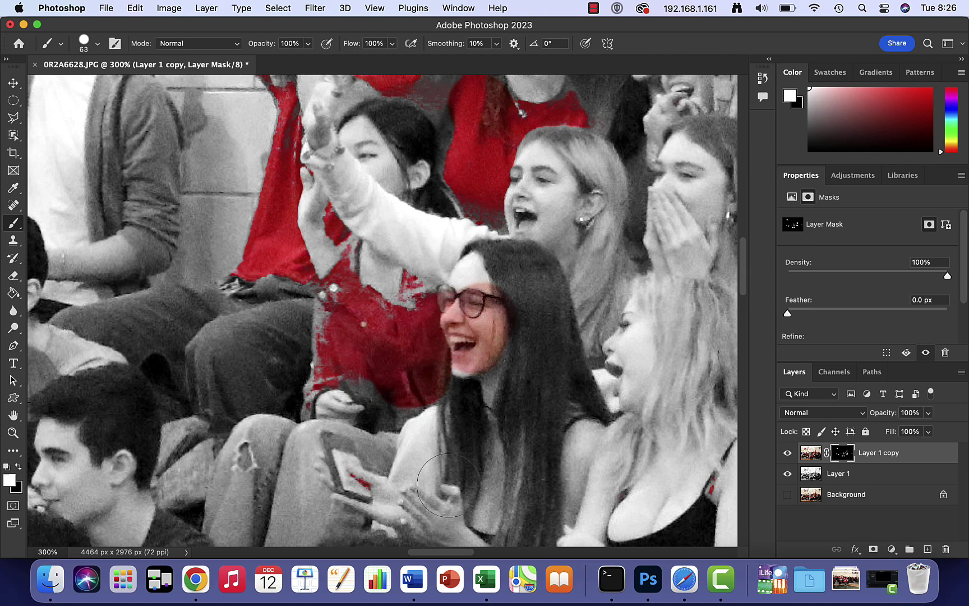
{"action": "key", "text": "x"}
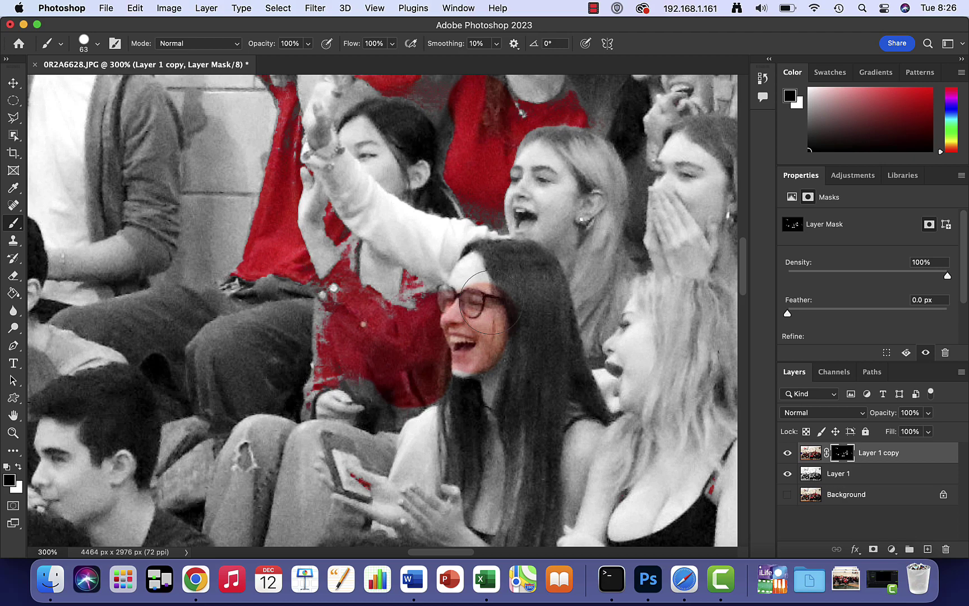
{"action": "mouse_move", "coordinate": [485, 303]}
{"action": "left_mouse_down"}
{"action": "mouse_move", "coordinate": [470, 318]}
{"action": "mouse_move", "coordinate": [480, 367]}
{"action": "left_mouse_up"}
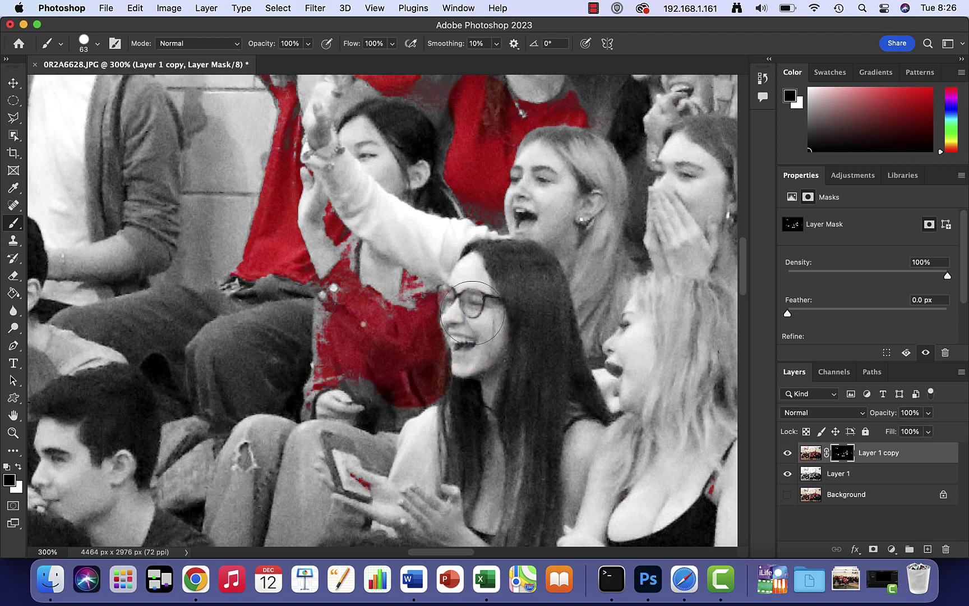
{"action": "key", "text": "x"}
{"action": "mouse_move", "coordinate": [389, 315]}
{"action": "left_mouse_down"}
{"action": "mouse_move", "coordinate": [381, 323]}
{"action": "mouse_move", "coordinate": [394, 402]}
{"action": "mouse_move", "coordinate": [493, 399]}
{"action": "left_mouse_up"}
Add a new blank layer above Layer 1 copy and ready the Brush for painting on it
{"action": "key", "text": "super+minus"}
{"action": "key", "text": "super+minus"}
{"action": "key", "text": "super+minus"}
{"action": "key", "text": "super+minus"}
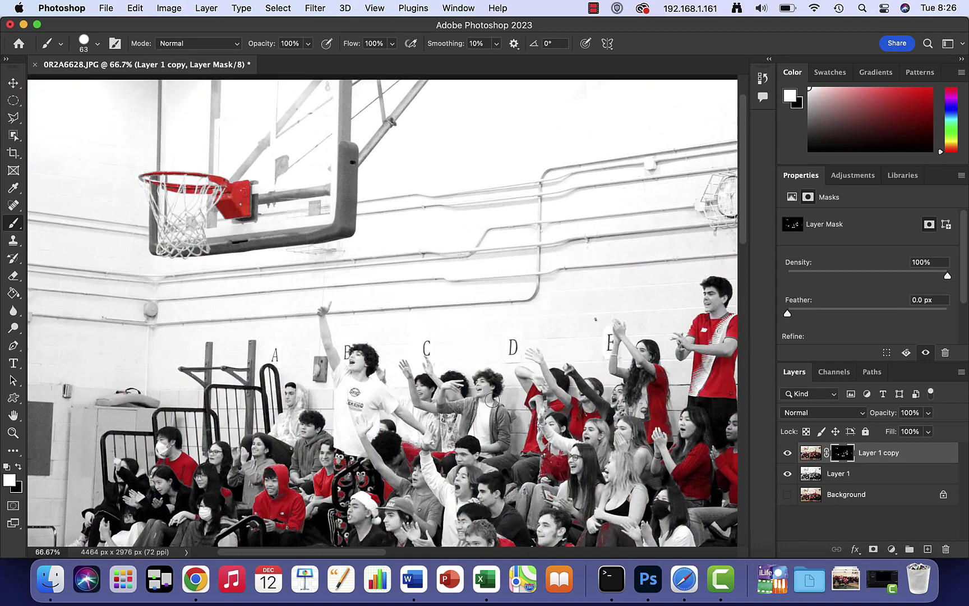
{"action": "left_click_drag", "start_coordinate": [492, 399], "coordinate": [354, 413]}
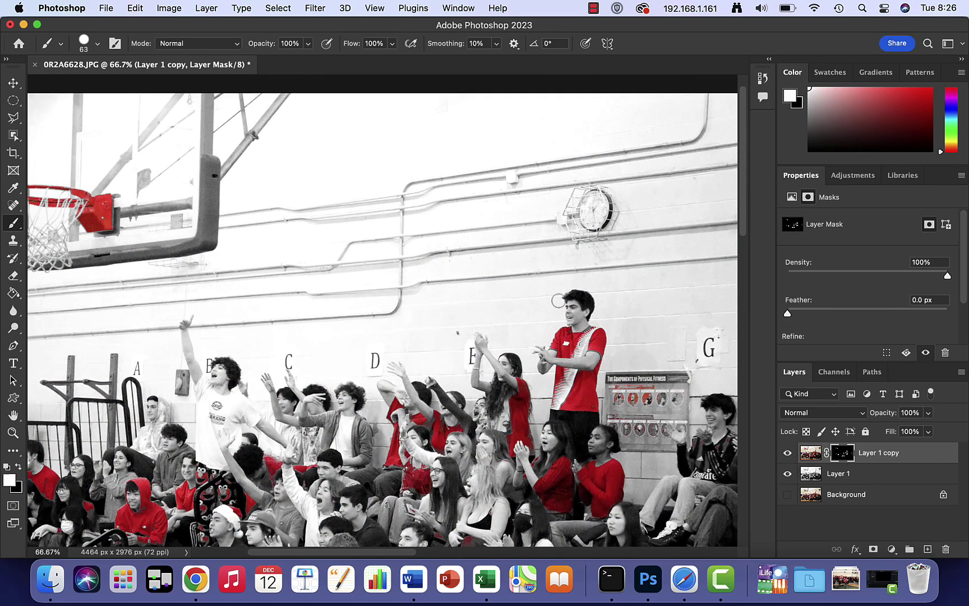
{"action": "key", "text": "i"}
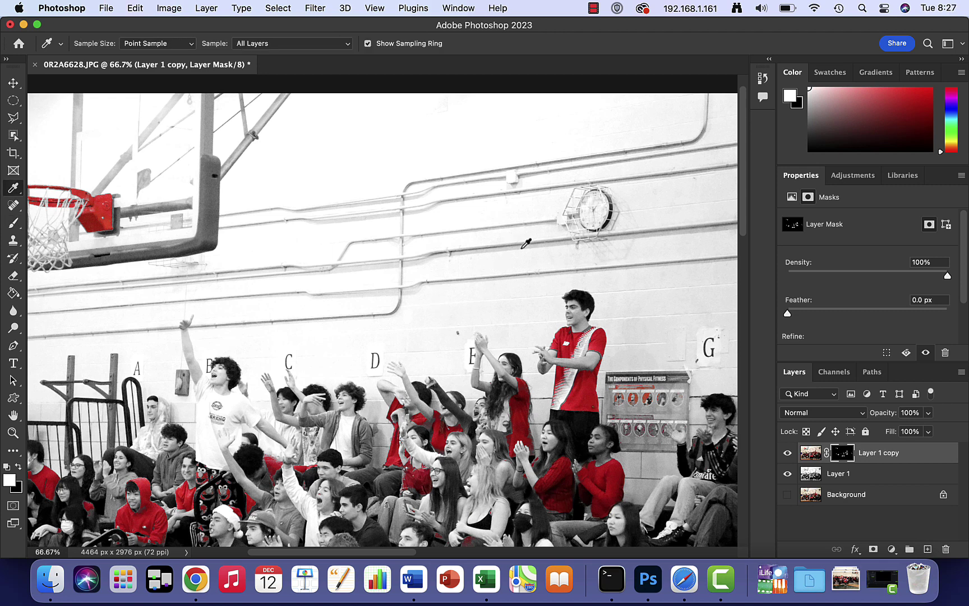
{"action": "left_click", "coordinate": [497, 264]}
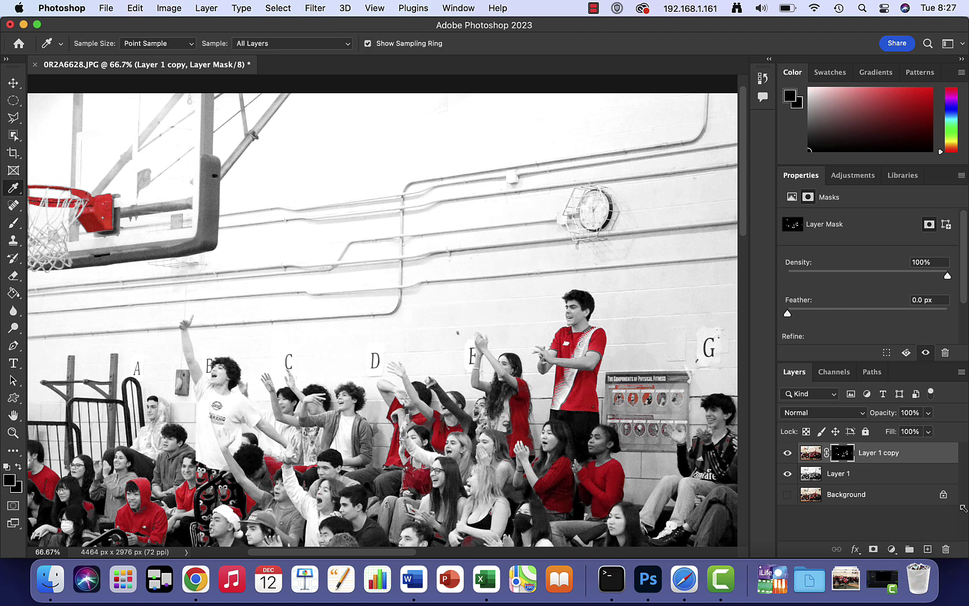
{"action": "left_click", "coordinate": [928, 549]}
{"action": "key", "text": "b"}
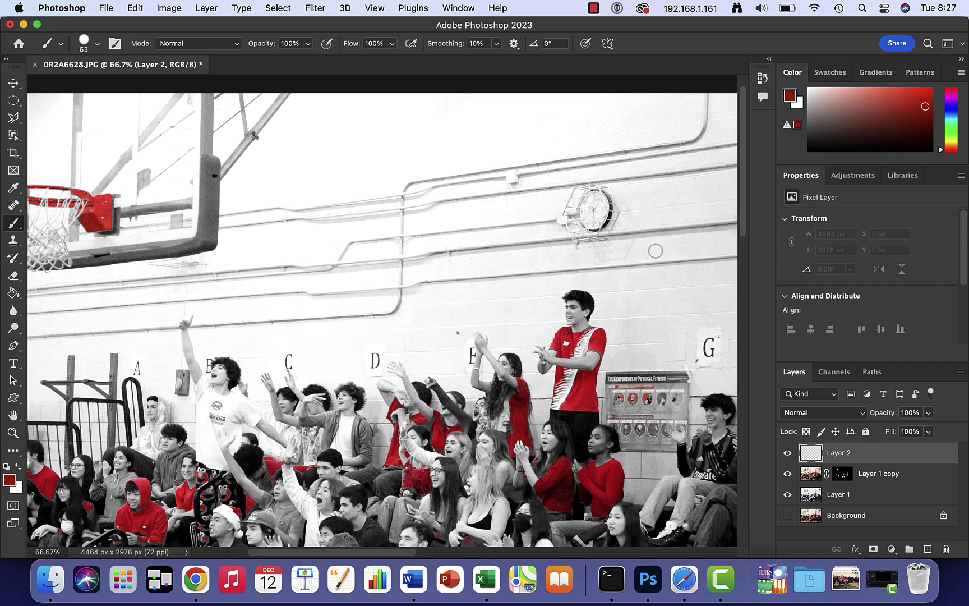
Set the brush to 476 px at 100% hardness and undo the trial dark red stroke over the wall clock
{"action": "right_click", "coordinate": [664, 249]}
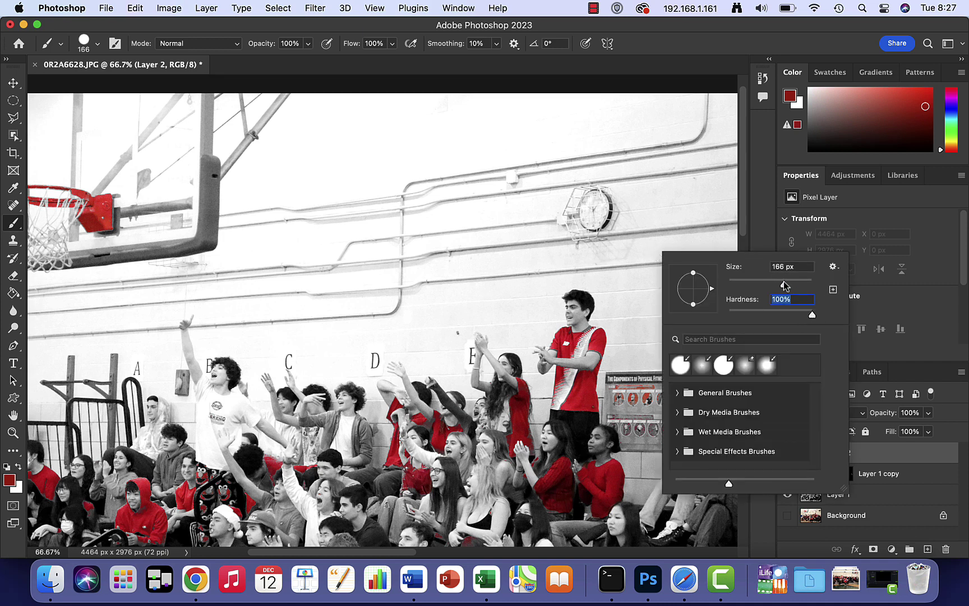
{"action": "left_click_drag", "start_coordinate": [783, 281], "coordinate": [806, 283]}
{"action": "left_click_drag", "start_coordinate": [663, 185], "coordinate": [576, 173]}
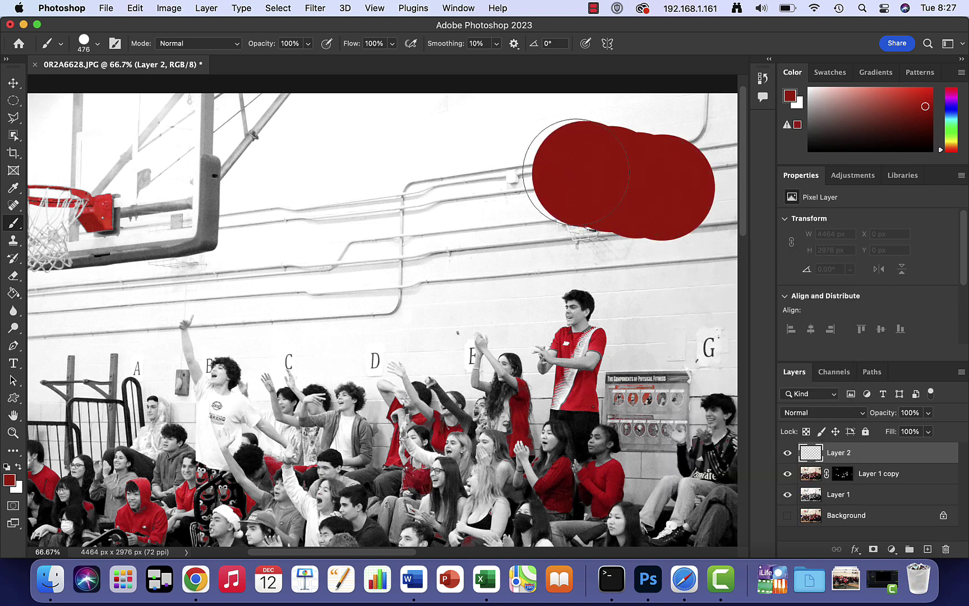
{"action": "key", "text": "super+z"}
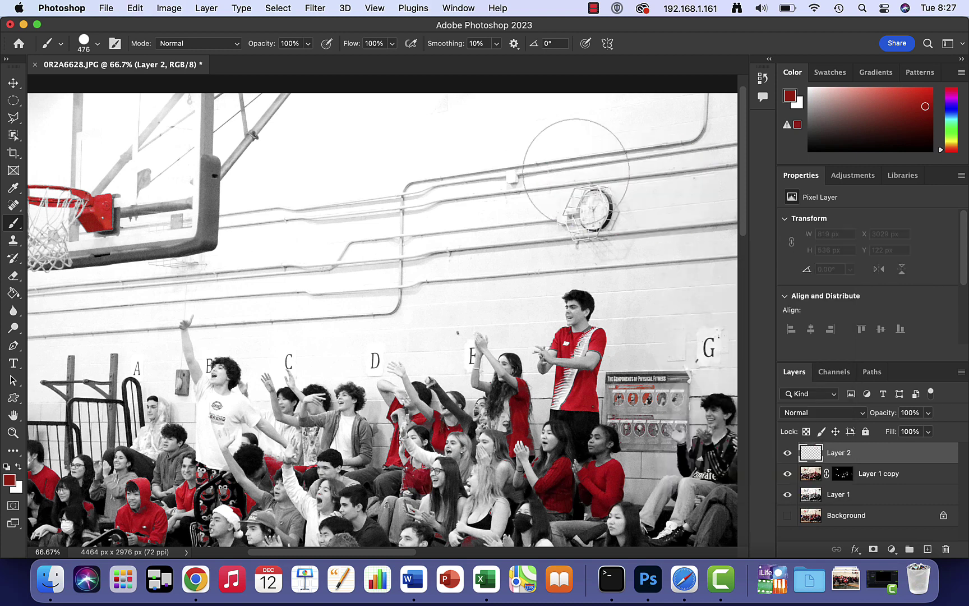
Make white the foreground colour and paint out the pipes and clock on the wall to the right of the backboard
{"action": "left_click", "coordinate": [19, 464]}
{"action": "mouse_move", "coordinate": [555, 202]}
{"action": "left_mouse_down"}
{"action": "mouse_move", "coordinate": [552, 190]}
{"action": "mouse_move", "coordinate": [660, 152]}
{"action": "mouse_move", "coordinate": [708, 188]}
{"action": "mouse_move", "coordinate": [593, 223]}
{"action": "mouse_move", "coordinate": [523, 221]}
{"action": "mouse_move", "coordinate": [467, 242]}
{"action": "mouse_move", "coordinate": [410, 214]}
{"action": "mouse_move", "coordinate": [346, 306]}
{"action": "mouse_move", "coordinate": [303, 236]}
{"action": "mouse_move", "coordinate": [258, 282]}
{"action": "left_mouse_up"}
{"action": "mouse_move", "coordinate": [258, 282]}
{"action": "left_mouse_down"}
{"action": "mouse_move", "coordinate": [385, 242]}
{"action": "mouse_move", "coordinate": [465, 175]}
{"action": "mouse_move", "coordinate": [586, 207]}
{"action": "left_mouse_up"}
Switch to a soft-edged 476 px brush and blend the white paint's lower edge above the crowd
{"action": "right_click", "coordinate": [552, 179]}
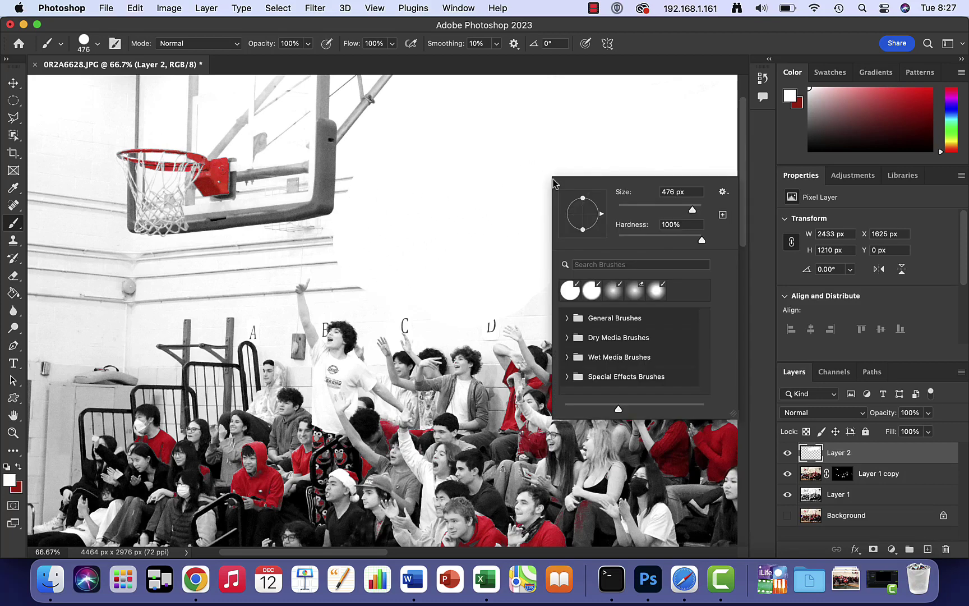
{"action": "left_click", "coordinate": [609, 148]}
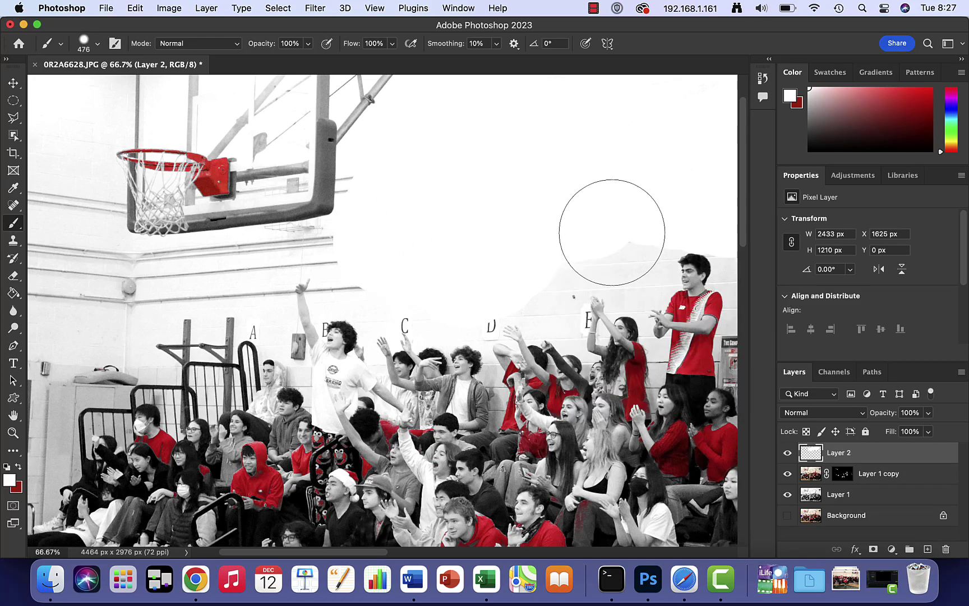
{"action": "mouse_move", "coordinate": [612, 234]}
{"action": "left_mouse_down"}
{"action": "mouse_move", "coordinate": [555, 234]}
{"action": "mouse_move", "coordinate": [510, 271]}
{"action": "left_mouse_up"}
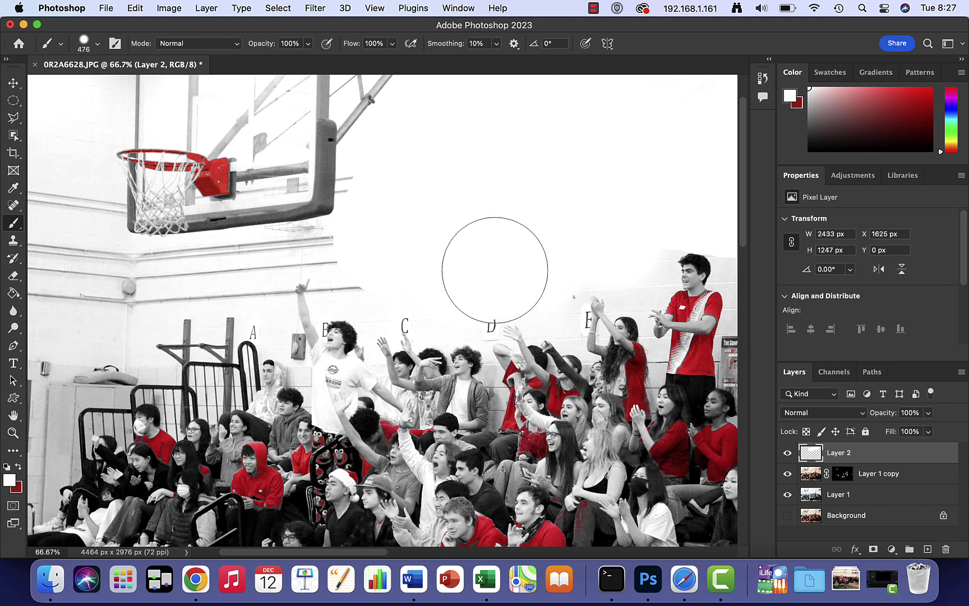
Paint the remaining upper wall soft white around the basketball backboard and out to the photo's side edges
{"action": "mouse_move", "coordinate": [397, 252]}
{"action": "left_mouse_down"}
{"action": "mouse_move", "coordinate": [570, 225]}
{"action": "mouse_move", "coordinate": [596, 247]}
{"action": "mouse_move", "coordinate": [271, 281]}
{"action": "mouse_move", "coordinate": [221, 184]}
{"action": "mouse_move", "coordinate": [261, 224]}
{"action": "mouse_move", "coordinate": [201, 278]}
{"action": "mouse_move", "coordinate": [199, 297]}
{"action": "mouse_move", "coordinate": [211, 275]}
{"action": "left_mouse_up"}
{"action": "mouse_move", "coordinate": [257, 257]}
{"action": "left_mouse_down"}
{"action": "mouse_move", "coordinate": [260, 324]}
{"action": "mouse_move", "coordinate": [238, 214]}
{"action": "mouse_move", "coordinate": [178, 218]}
{"action": "left_mouse_up"}
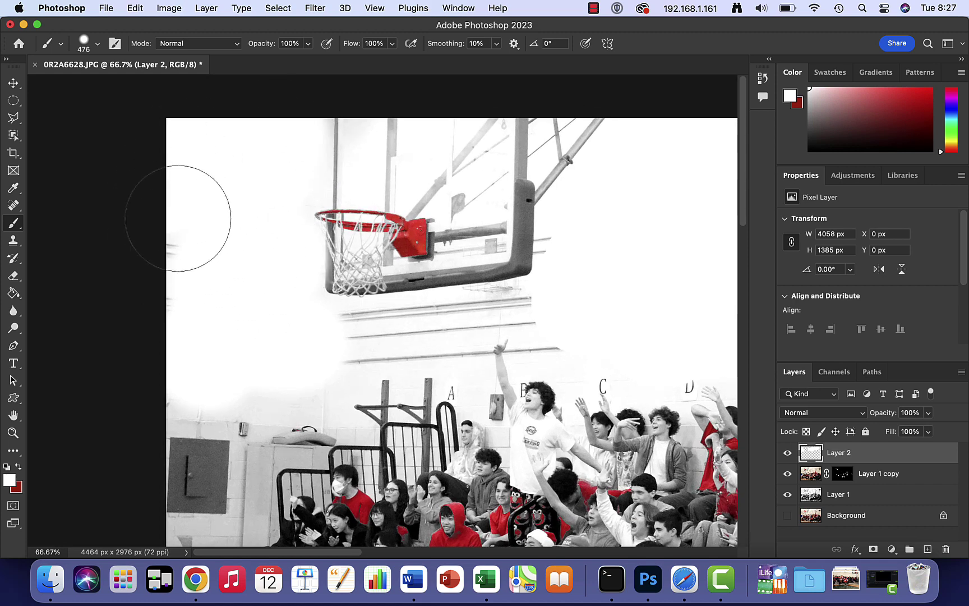
{"action": "mouse_move", "coordinate": [593, 210]}
{"action": "left_mouse_down"}
{"action": "mouse_move", "coordinate": [552, 223]}
{"action": "mouse_move", "coordinate": [451, 180]}
{"action": "left_mouse_up"}
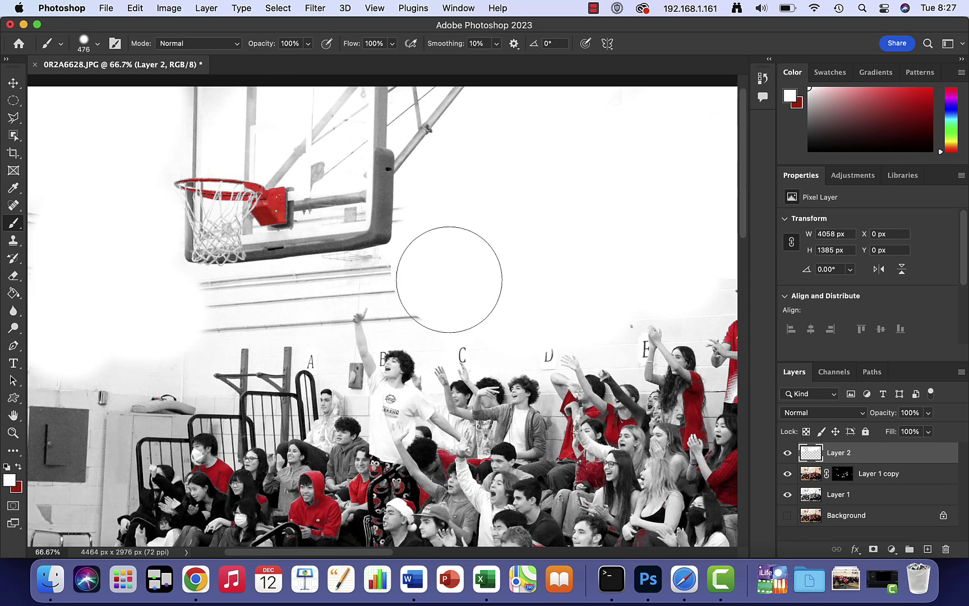
{"action": "mouse_move", "coordinate": [450, 277]}
{"action": "left_mouse_down"}
{"action": "mouse_move", "coordinate": [430, 288]}
{"action": "mouse_move", "coordinate": [498, 270]}
{"action": "mouse_move", "coordinate": [334, 301]}
{"action": "left_mouse_up"}
{"action": "mouse_move", "coordinate": [531, 238]}
{"action": "left_mouse_down"}
{"action": "mouse_move", "coordinate": [217, 235]}
{"action": "mouse_move", "coordinate": [463, 197]}
{"action": "mouse_move", "coordinate": [222, 188]}
{"action": "mouse_move", "coordinate": [179, 202]}
{"action": "left_mouse_up"}
{"action": "mouse_move", "coordinate": [303, 212]}
{"action": "left_mouse_down"}
{"action": "mouse_move", "coordinate": [517, 194]}
{"action": "mouse_move", "coordinate": [498, 161]}
{"action": "mouse_move", "coordinate": [486, 184]}
{"action": "mouse_move", "coordinate": [525, 292]}
{"action": "mouse_move", "coordinate": [497, 339]}
{"action": "mouse_move", "coordinate": [504, 349]}
{"action": "mouse_move", "coordinate": [406, 313]}
{"action": "mouse_move", "coordinate": [370, 334]}
{"action": "mouse_move", "coordinate": [416, 350]}
{"action": "mouse_move", "coordinate": [383, 322]}
{"action": "mouse_move", "coordinate": [339, 323]}
{"action": "mouse_move", "coordinate": [352, 303]}
{"action": "mouse_move", "coordinate": [356, 325]}
{"action": "mouse_move", "coordinate": [387, 286]}
{"action": "mouse_move", "coordinate": [547, 217]}
{"action": "left_mouse_up"}
Make the dark red swatch the foreground colour and change it to pure red, ff0000
{"action": "key", "text": "super+0"}
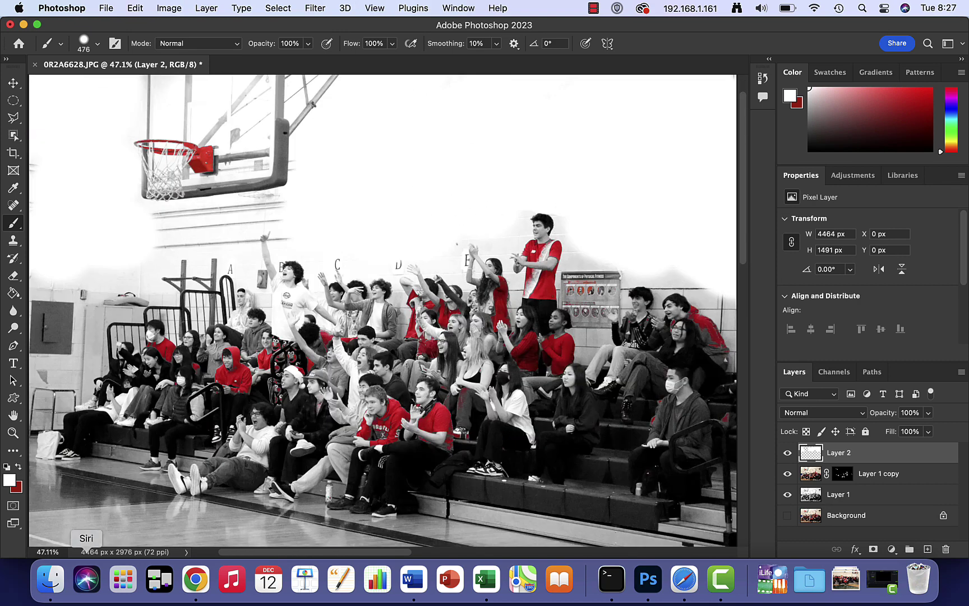
{"action": "key", "text": "t"}
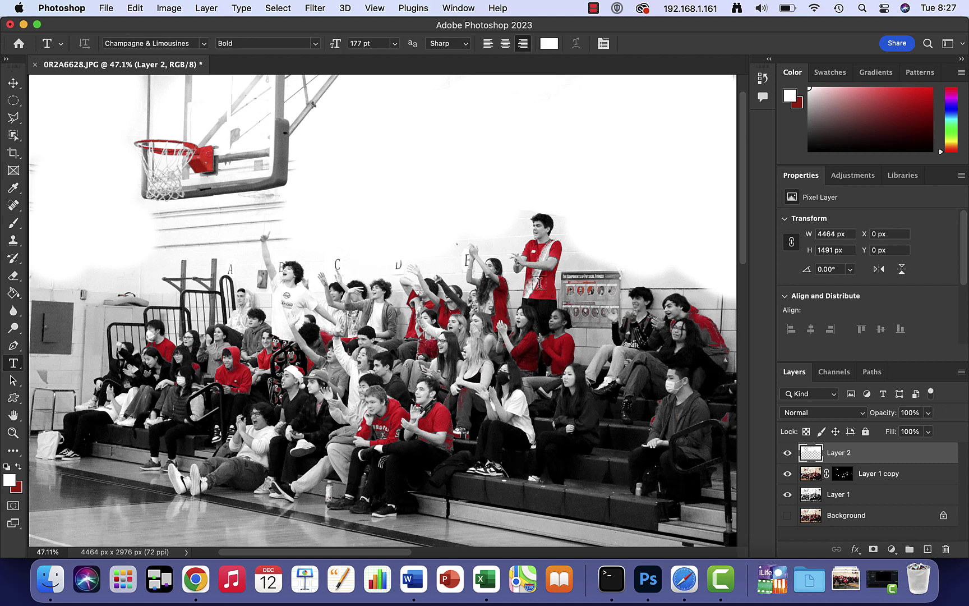
{"action": "key", "text": "i"}
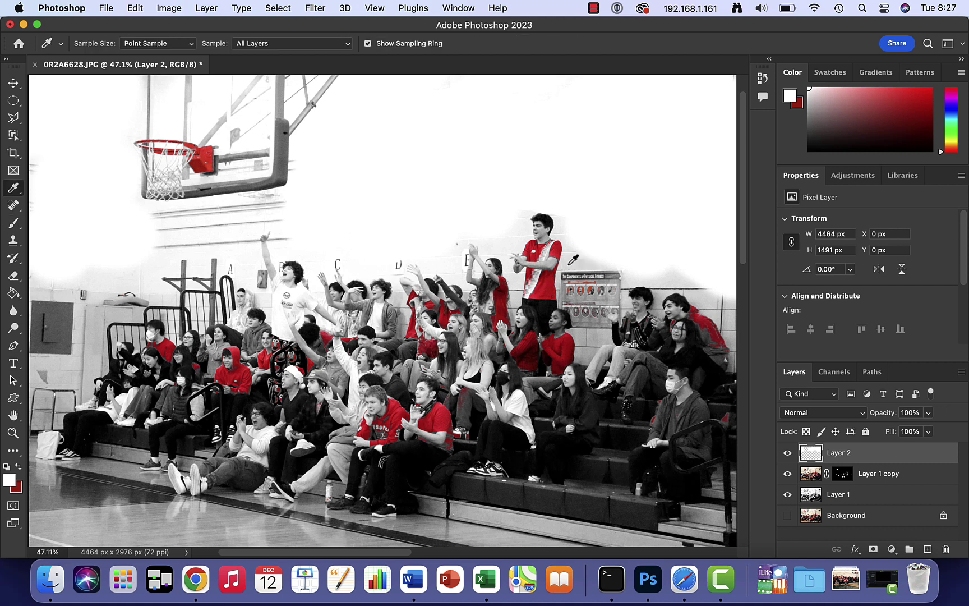
{"action": "left_click", "coordinate": [17, 466]}
{"action": "left_click", "coordinate": [9, 480]}
{"action": "left_click_drag", "start_coordinate": [494, 88], "coordinate": [519, 49]}
{"action": "left_click", "coordinate": [515, 65]}
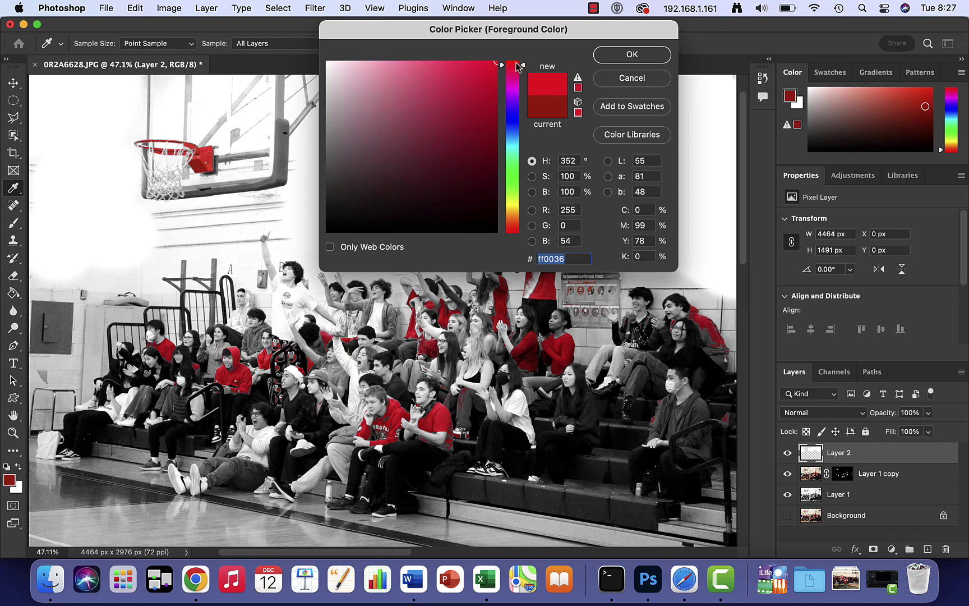
{"action": "left_click", "coordinate": [632, 54]}
Add the red title "Sports Day" on the white wall in Champagne & Limousines Bold, 177 pt
{"action": "left_click_drag", "start_coordinate": [458, 181], "coordinate": [407, 287]}
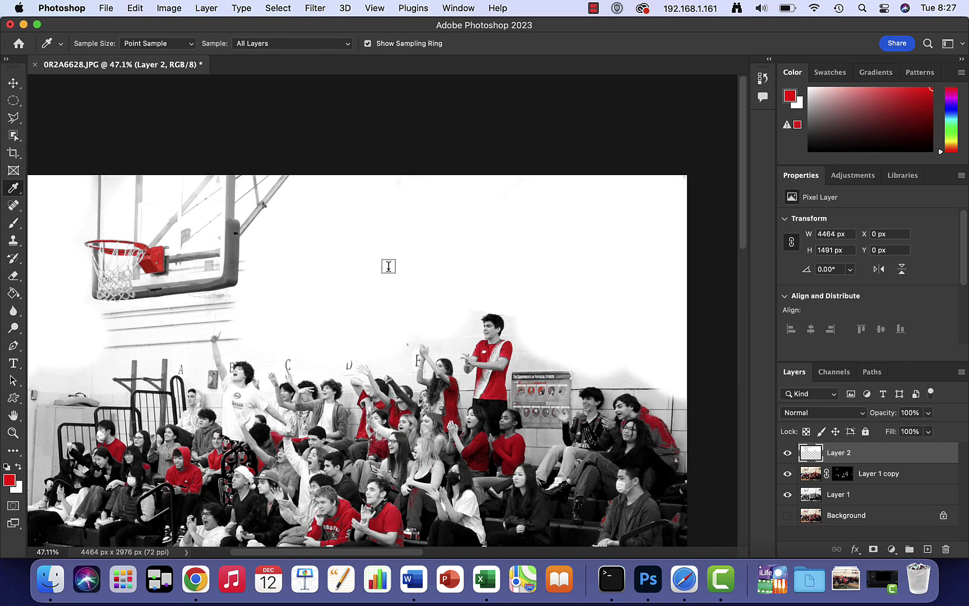
{"action": "key", "text": "t"}
{"action": "left_click", "coordinate": [331, 229]}
{"action": "left_click_drag", "start_coordinate": [319, 274], "coordinate": [433, 291]}
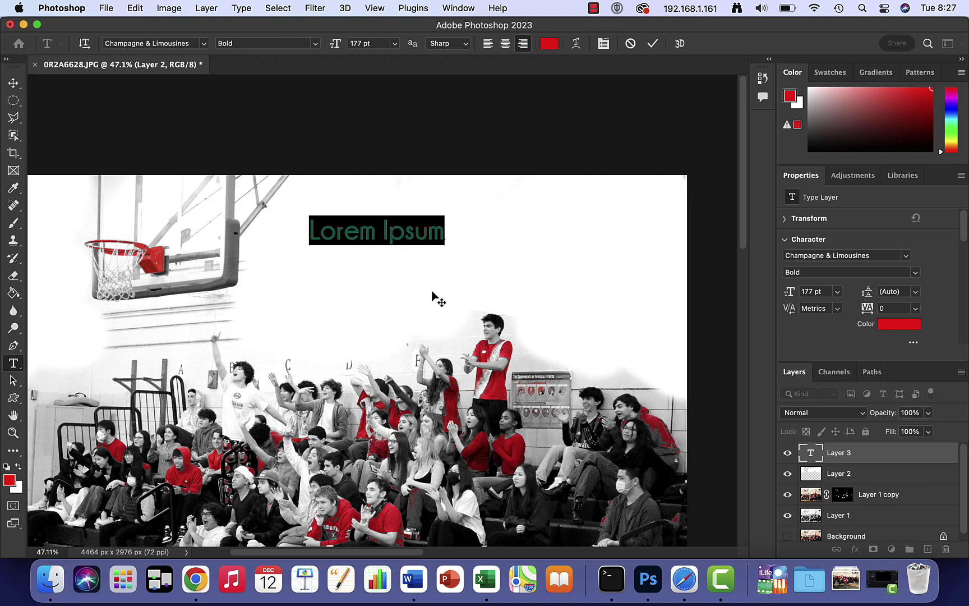
{"action": "type", "text": "Sports"}
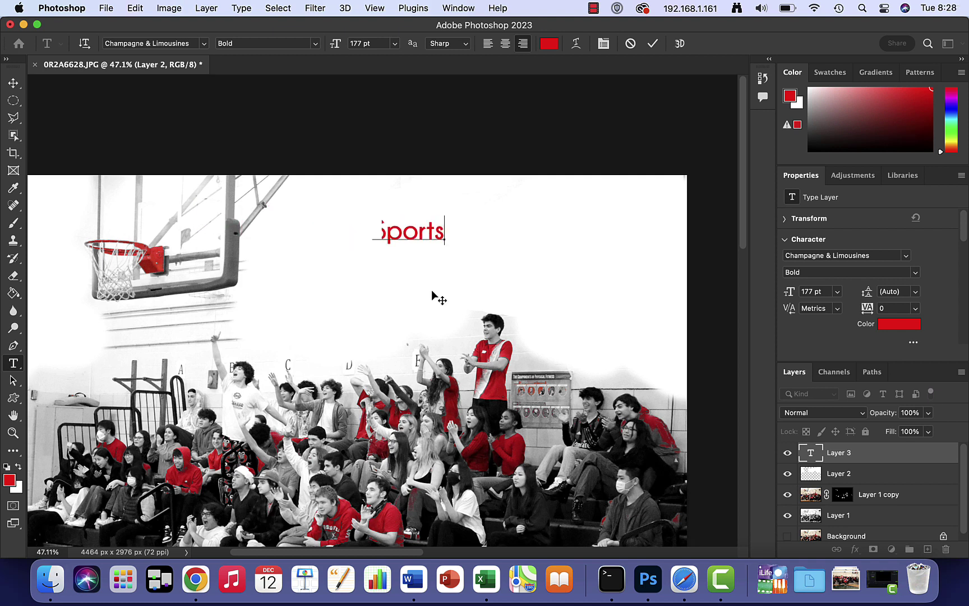
{"action": "type", "text": " Day"}
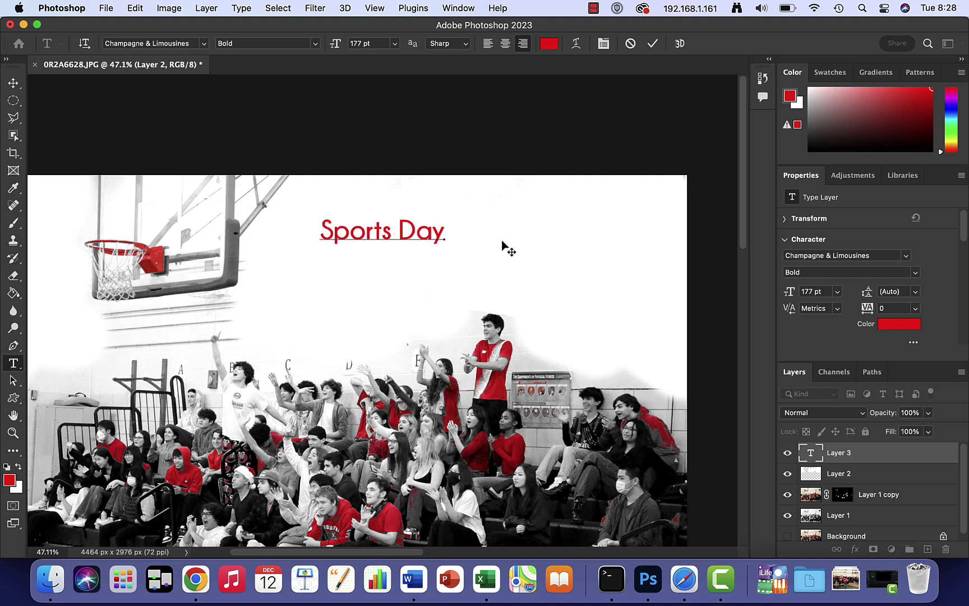
{"action": "left_click", "coordinate": [660, 45]}
Scale the "Sports Day" title to about 319% and position it along the photo's upper edge, right of the backboard
{"action": "key", "text": "ctrl+t"}
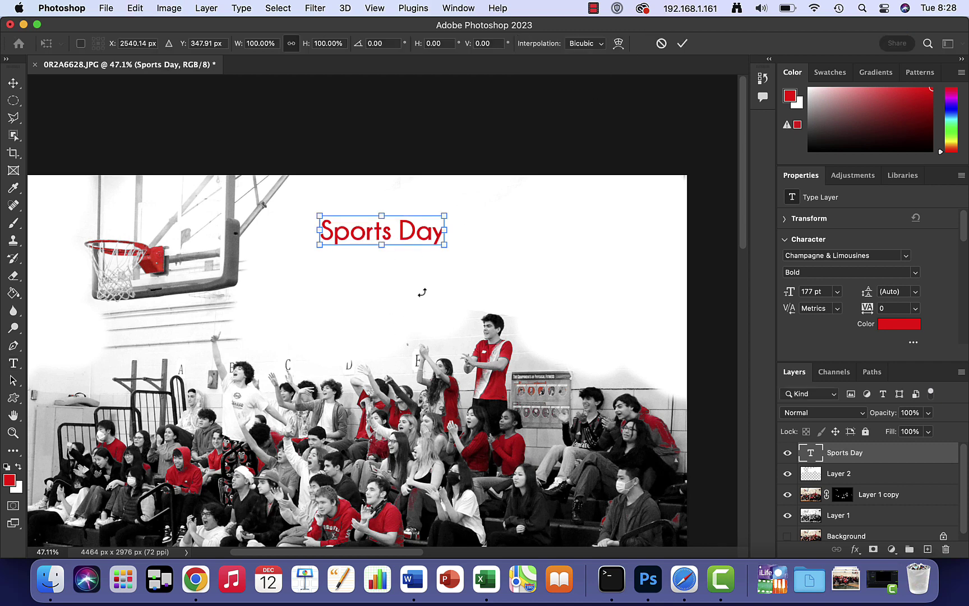
{"action": "left_click_drag", "start_coordinate": [445, 252], "coordinate": [739, 363]}
{"action": "left_click_drag", "start_coordinate": [596, 299], "coordinate": [542, 265]}
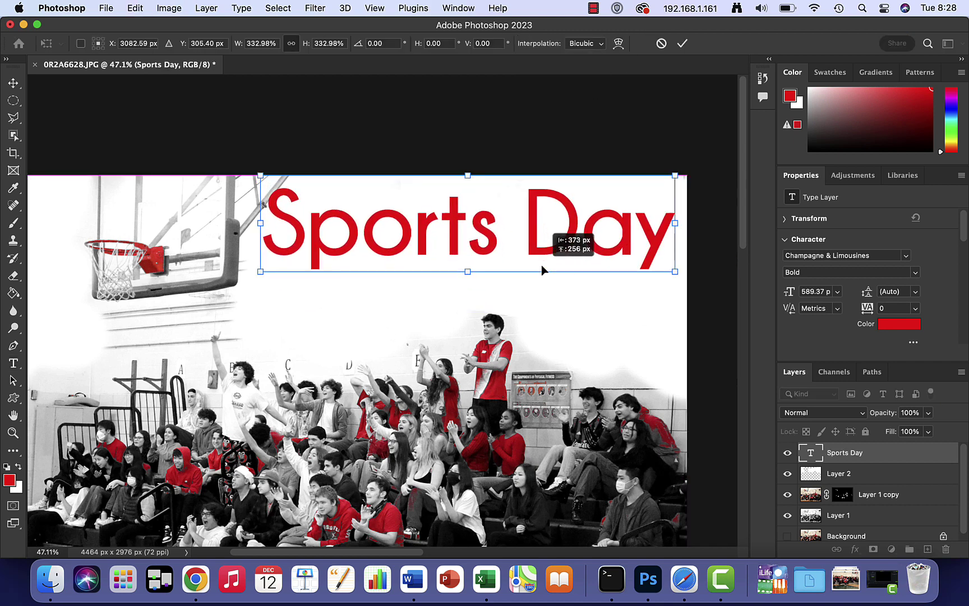
{"action": "left_click_drag", "start_coordinate": [625, 211], "coordinate": [630, 222]}
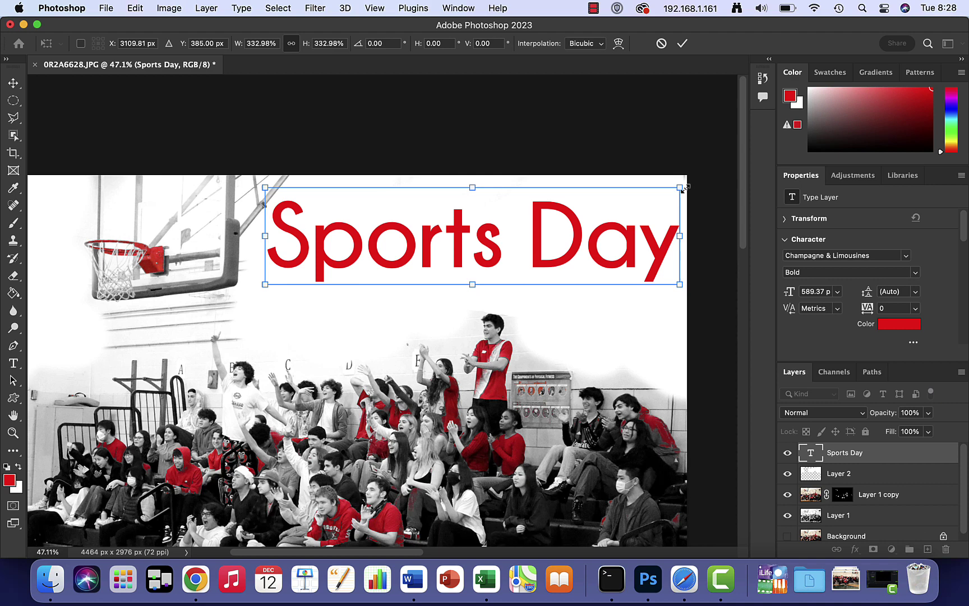
{"action": "left_click_drag", "start_coordinate": [684, 189], "coordinate": [624, 214]}
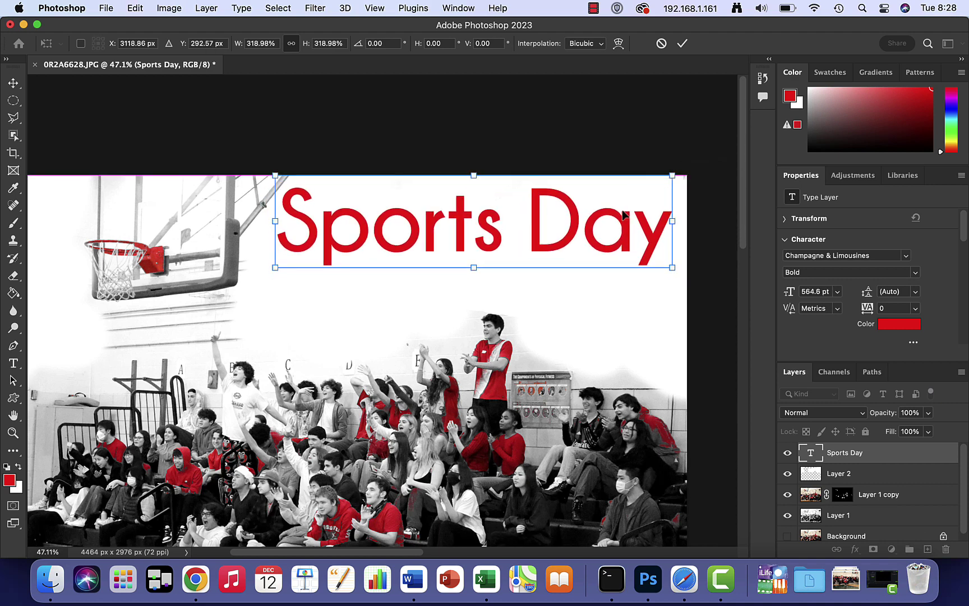
{"action": "left_click", "coordinate": [682, 44]}
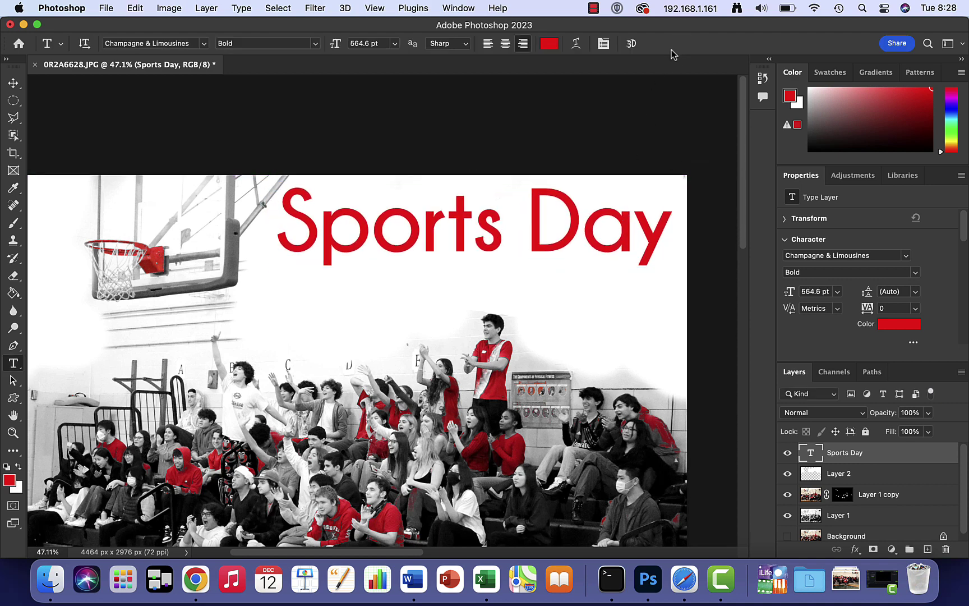
{"action": "left_click_drag", "start_coordinate": [319, 366], "coordinate": [392, 281]}
{"action": "scroll", "coordinate": [392, 281], "scroll_direction": "right", "scroll_amount": 3}
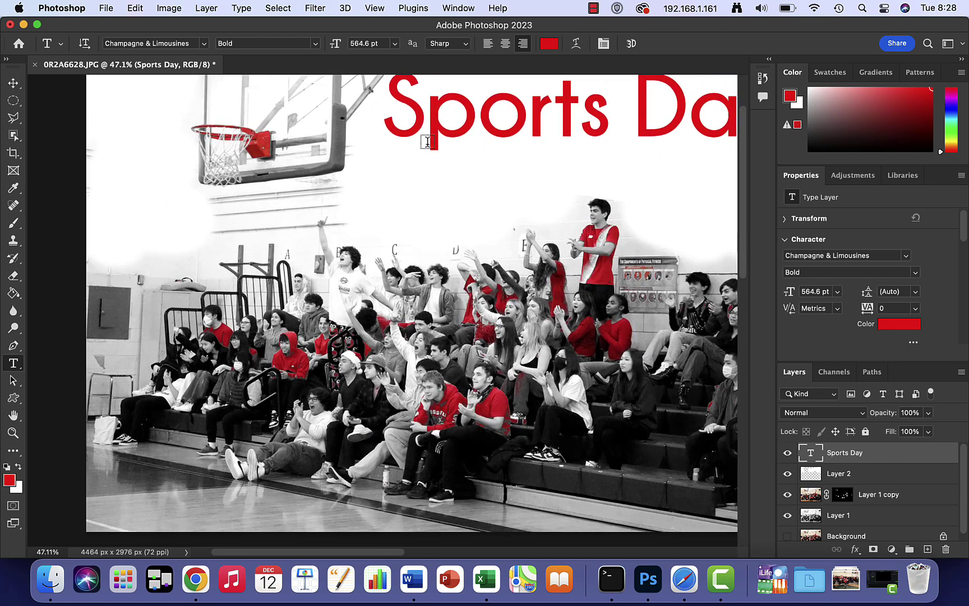